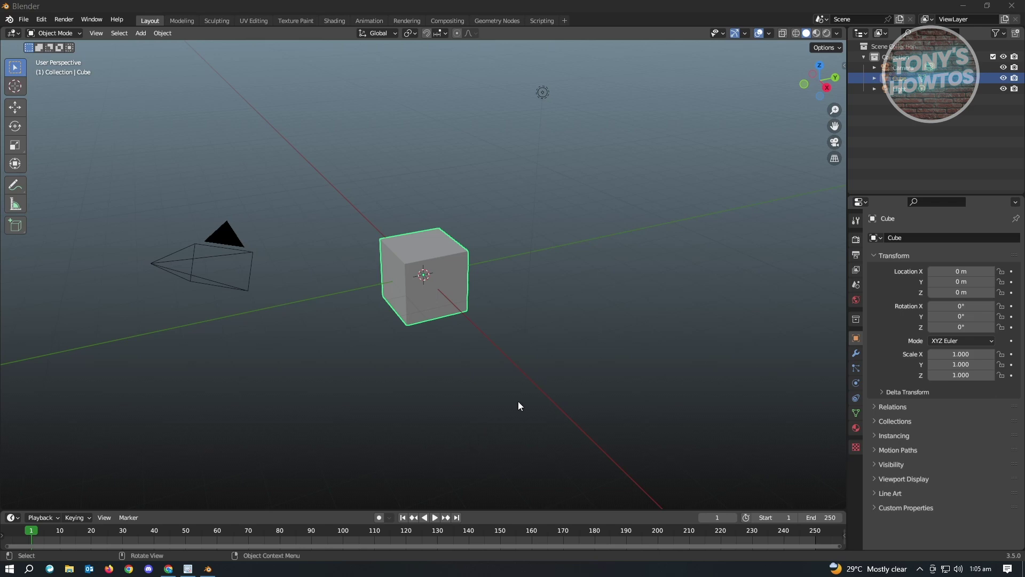
# Assign an Image Texture to the Base Color of the cube's material
pyautogui.moveTo(401, 385); pyautogui.dragTo(495, 371, button='middle')
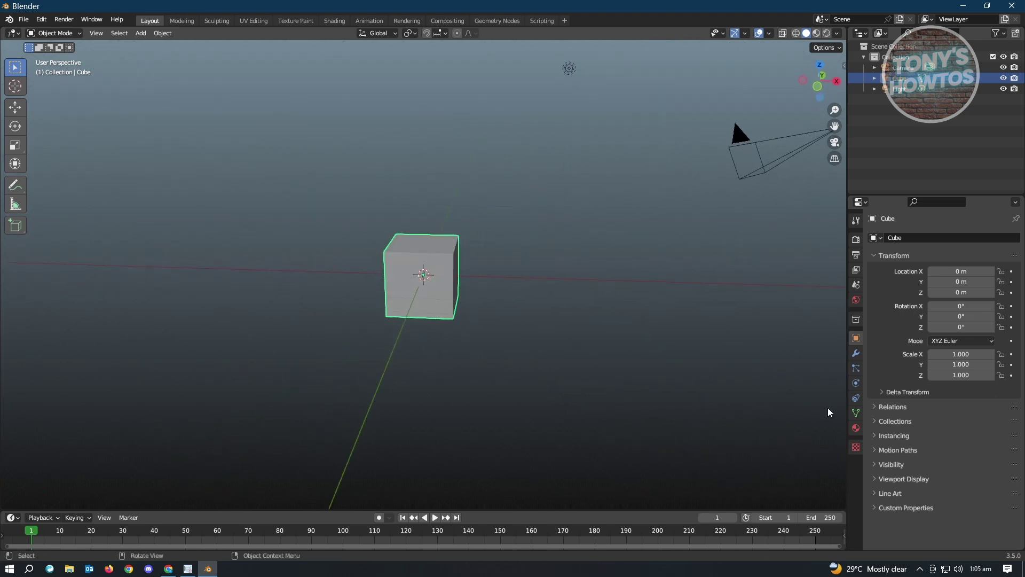
pyautogui.click(856, 429)
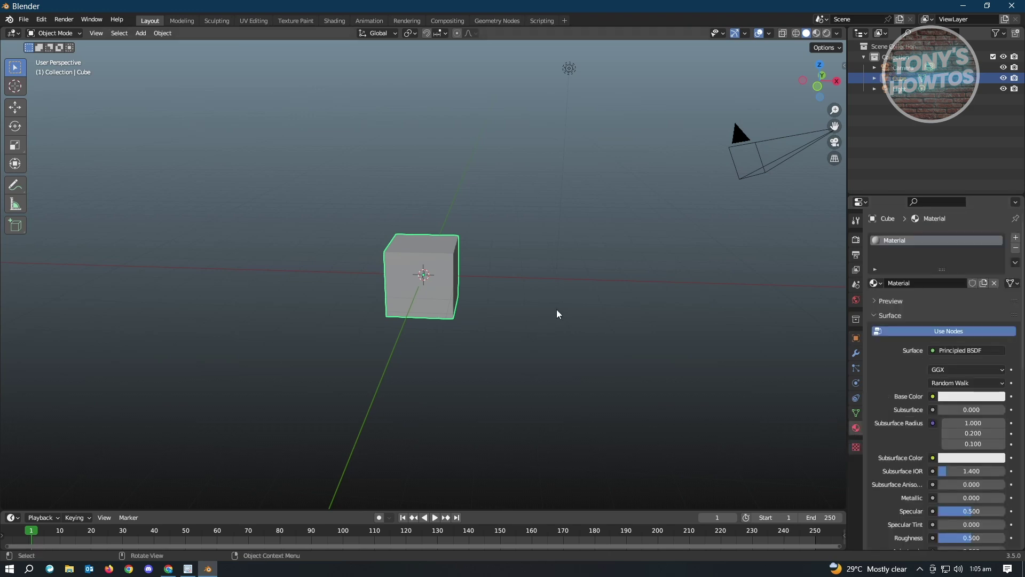
pyautogui.click(933, 396)
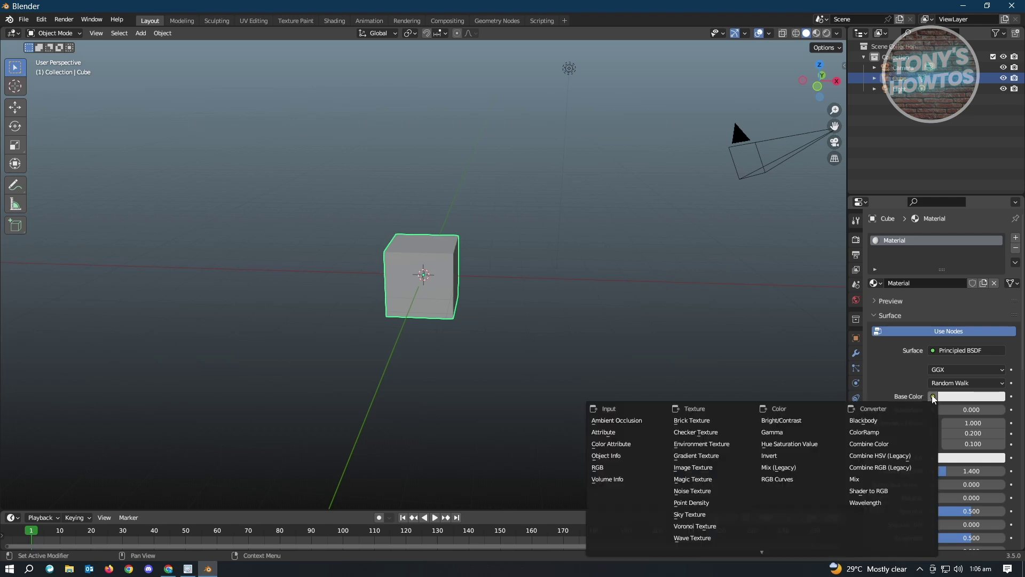
pyautogui.click(701, 469)
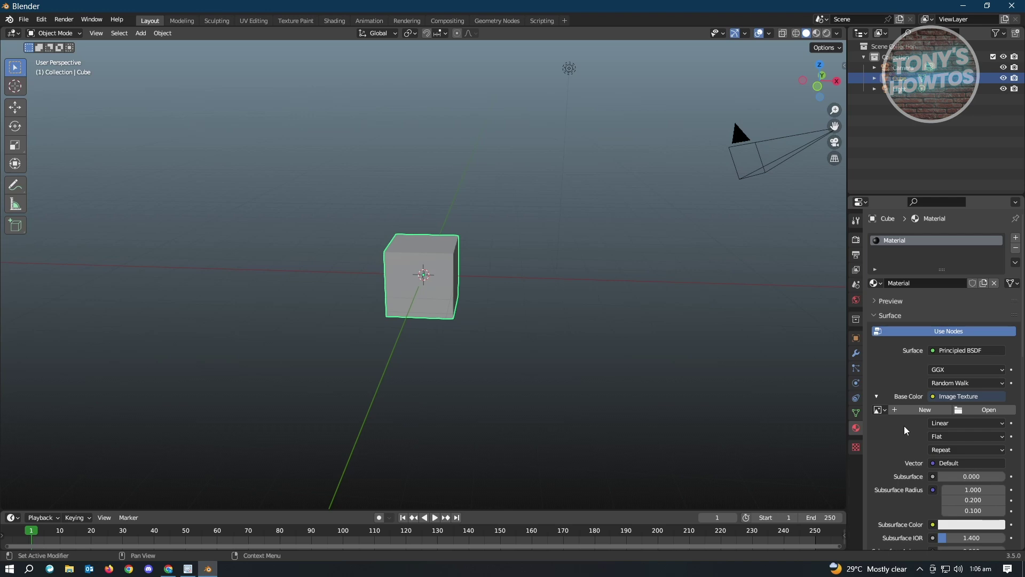
# Load Surprised-Pikachu-Transparent-PNG.png from the Downloads folder as the base color's image texture
pyautogui.click(980, 414)
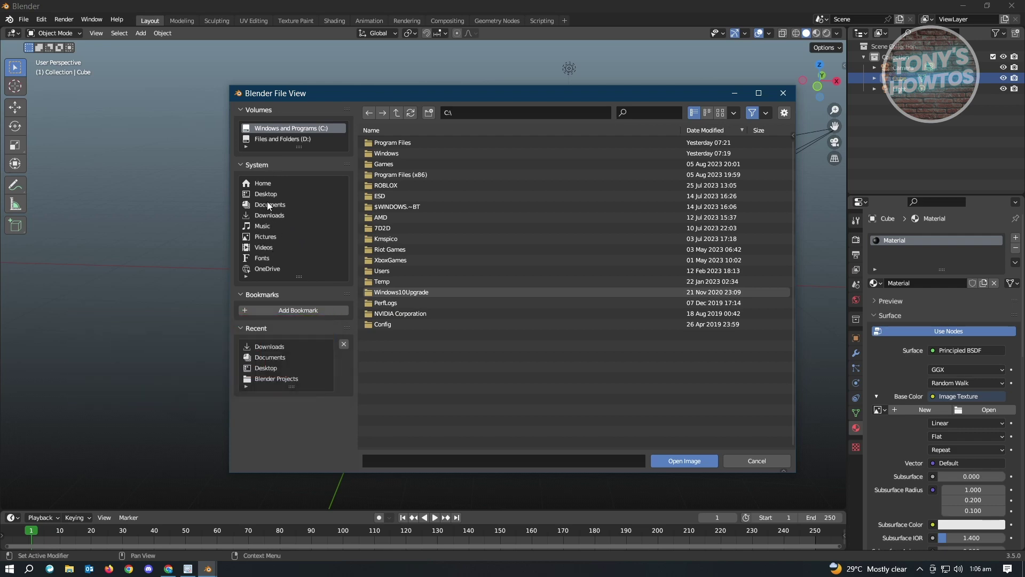
pyautogui.click(275, 217)
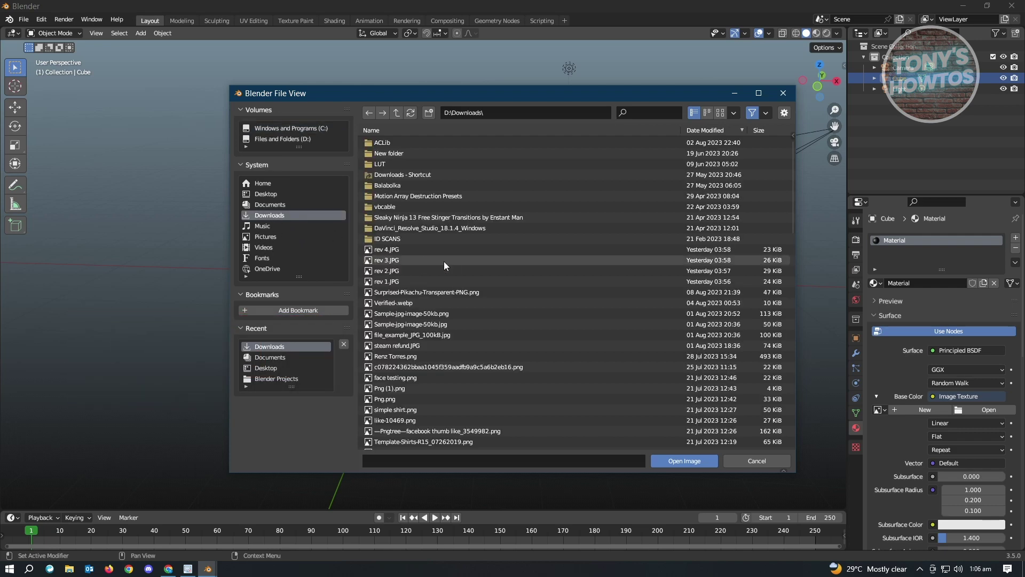
pyautogui.click(431, 293)
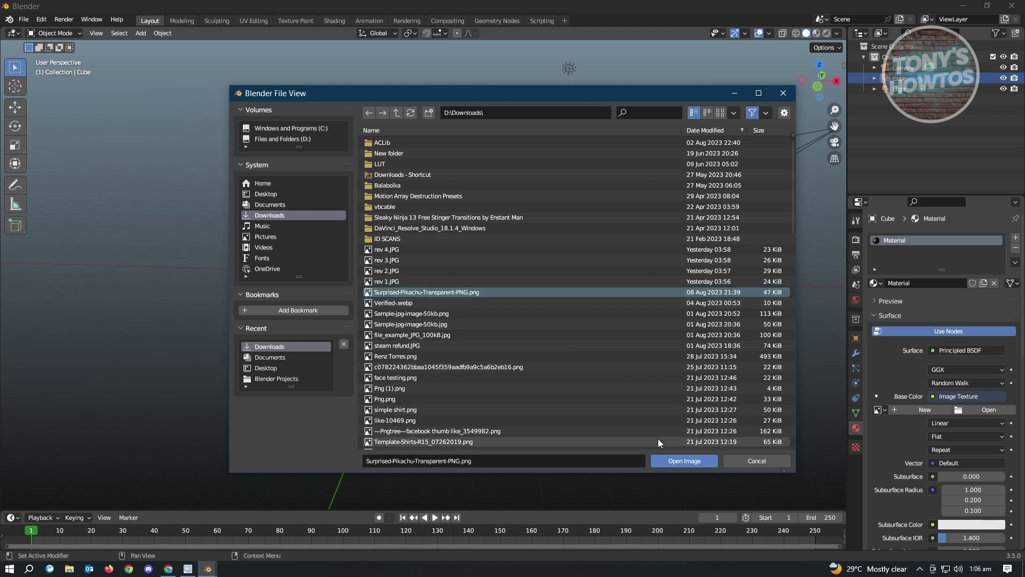
pyautogui.click(689, 465)
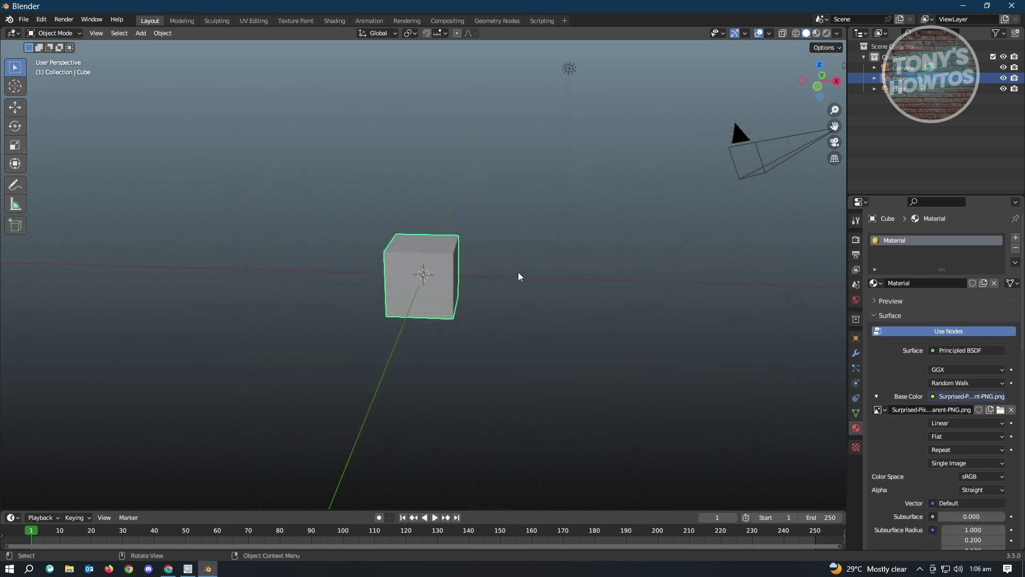
# Set the viewport shading to Material Preview and check the texture on the cube's different sides
pyautogui.moveTo(487, 284); pyautogui.dragTo(544, 281, button='middle')
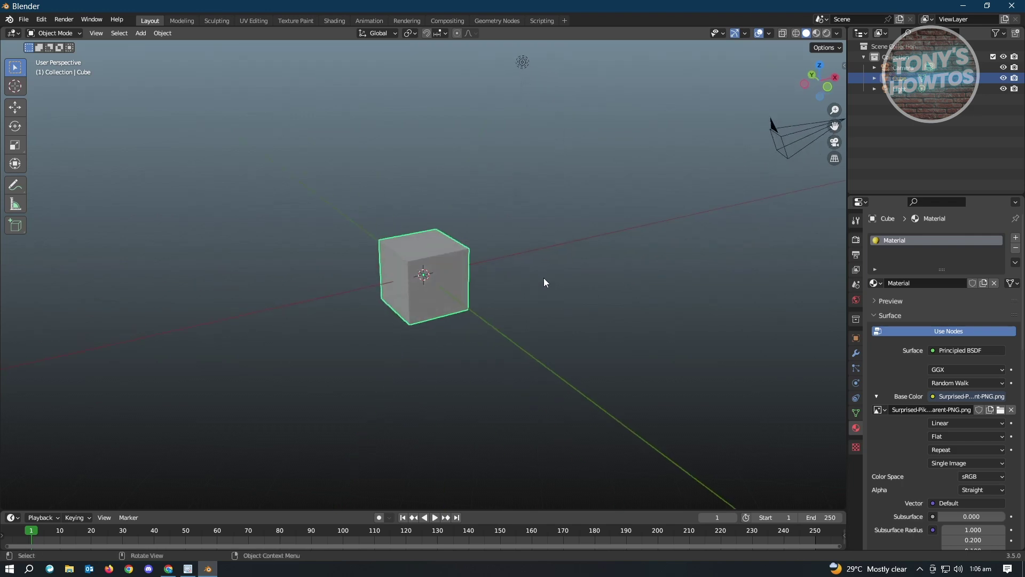
pyautogui.click(818, 33)
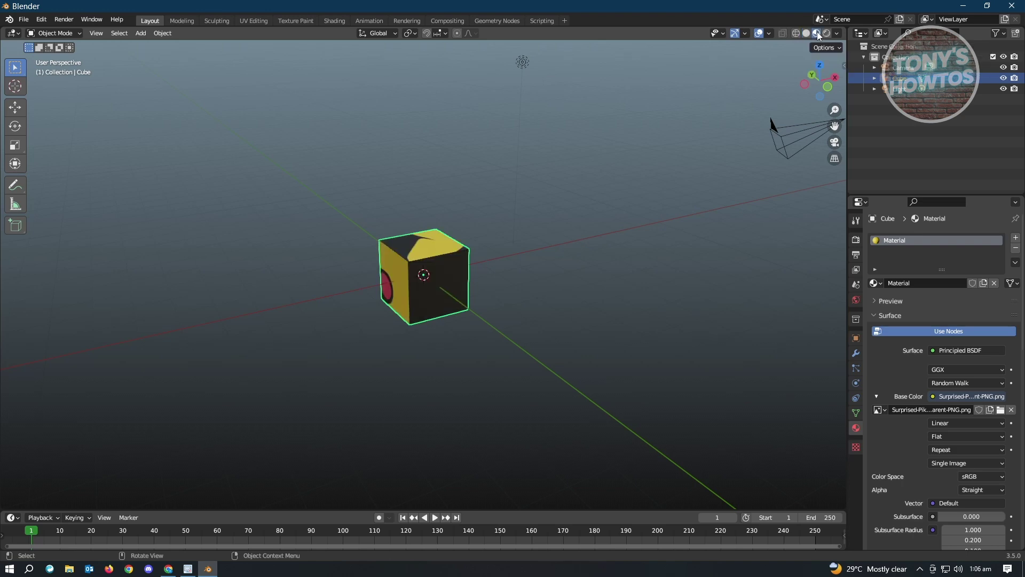
pyautogui.moveTo(554, 259); pyautogui.dragTo(467, 361, button='middle')
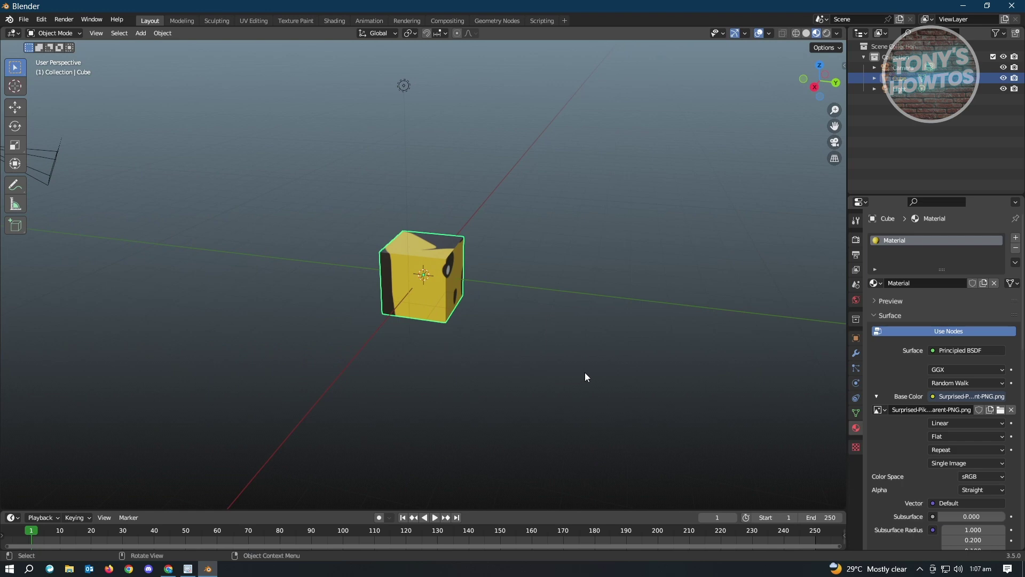
pyautogui.moveTo(653, 312); pyautogui.dragTo(628, 321, button='middle')
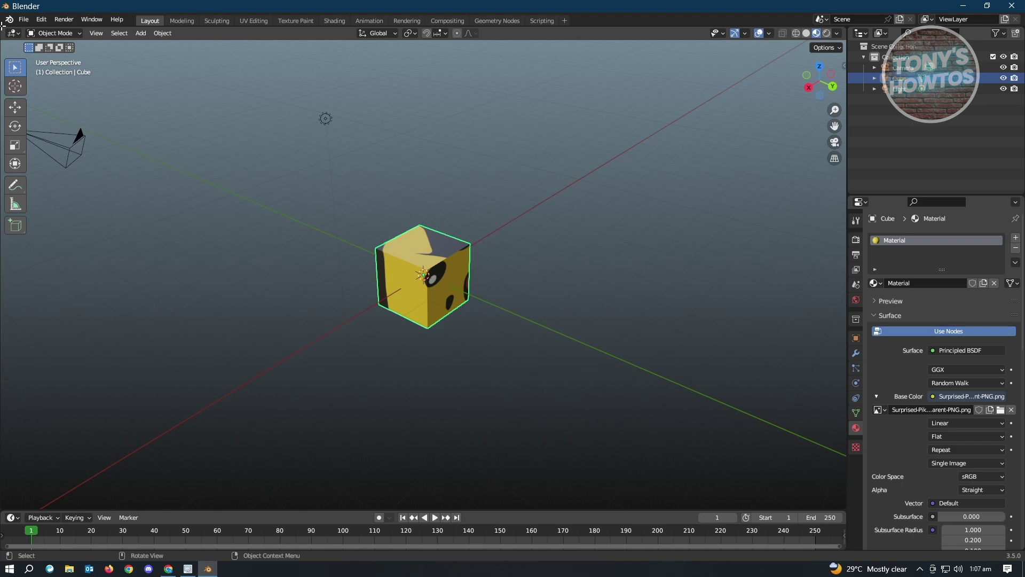
# Split the 3D viewport into two side-by-side areas and deselect the cube
pyautogui.moveTo(2, 22); pyautogui.dragTo(322, 56)
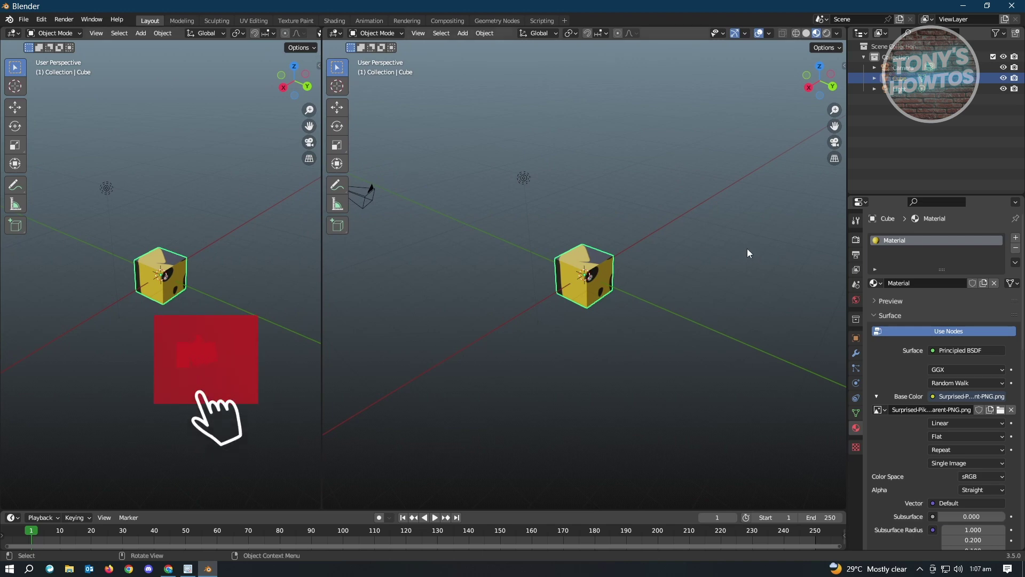
pyautogui.click(175, 107)
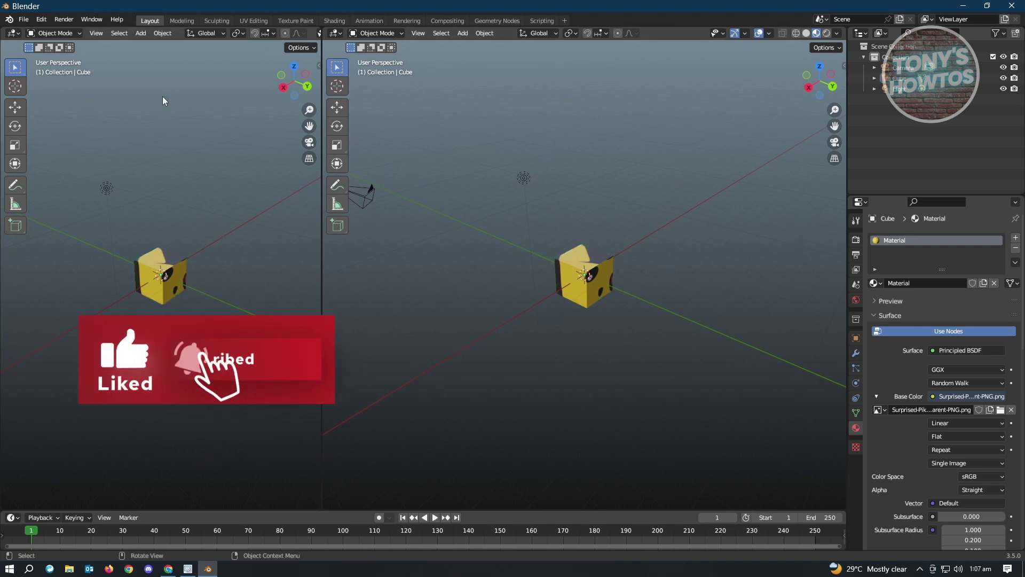
# Switch to the UV Editing workspace and set its 3D viewport to Material Preview shading, keeping the UV area wide
pyautogui.click(257, 21)
pyautogui.moveTo(428, 319); pyautogui.dragTo(541, 321)
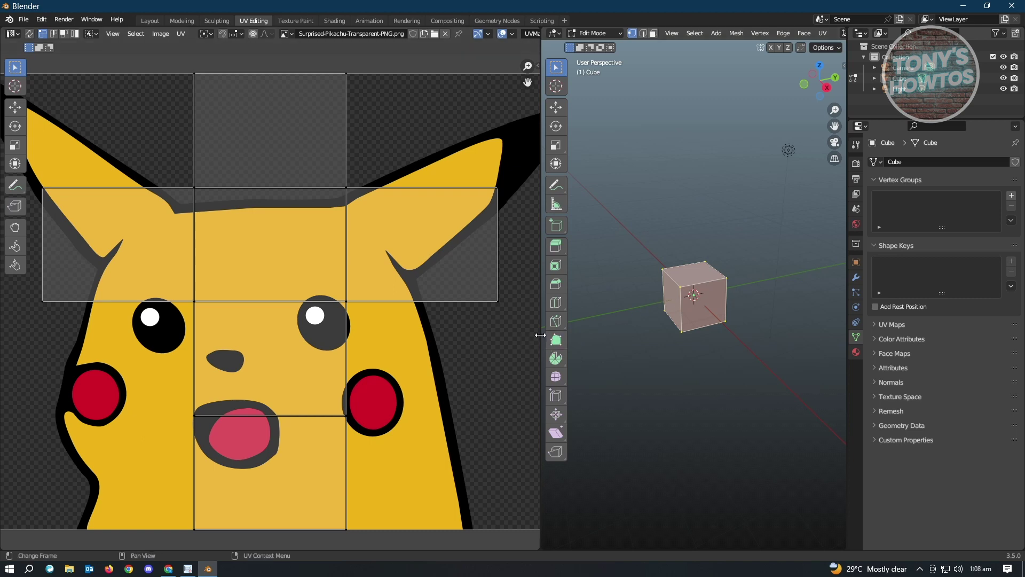
pyautogui.moveTo(540, 335); pyautogui.dragTo(277, 354)
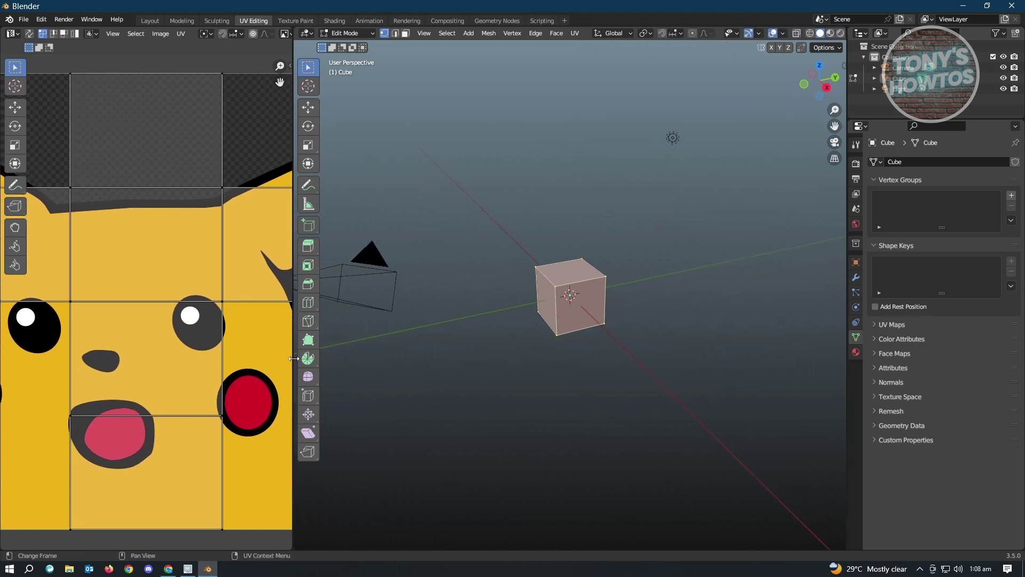
pyautogui.click(831, 33)
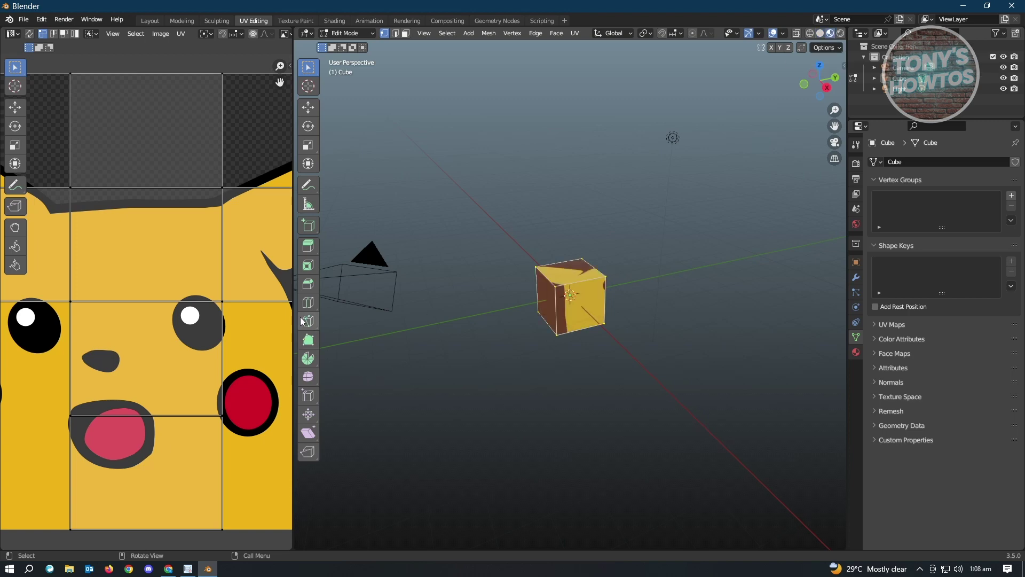
pyautogui.moveTo(292, 313); pyautogui.dragTo(539, 320)
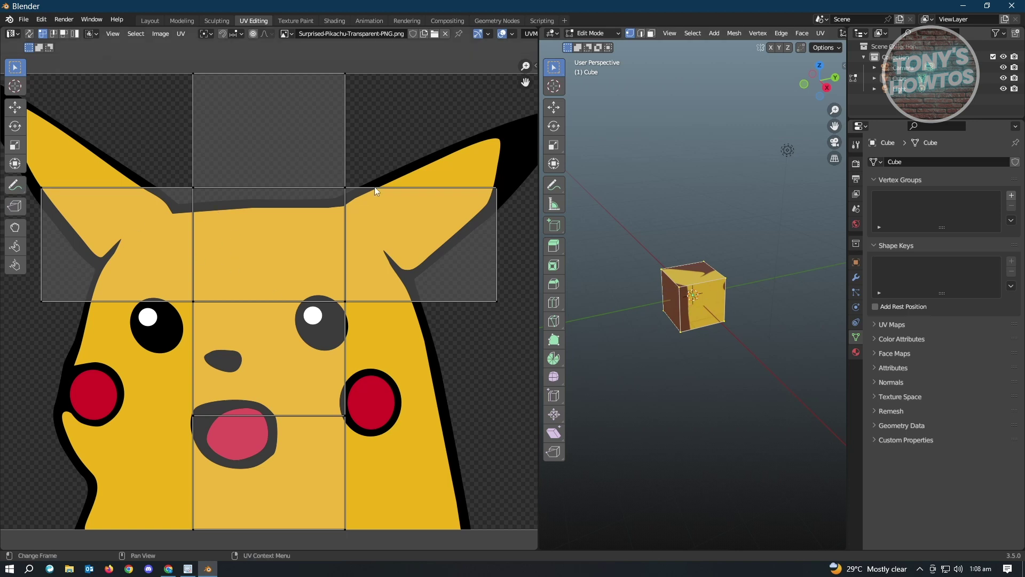
# Scale the cube's entire UV layout to about 0.7 and rotate it freehand over the image
pyautogui.scroll(-2, 140, 198)
pyautogui.moveTo(110, 499); pyautogui.dragTo(447, 108)
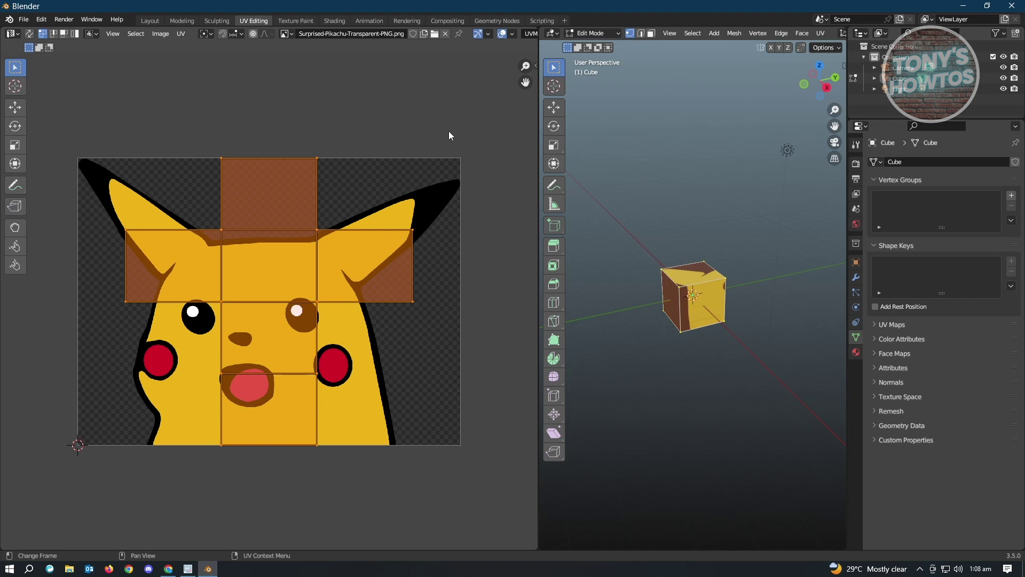
pyautogui.press('s')
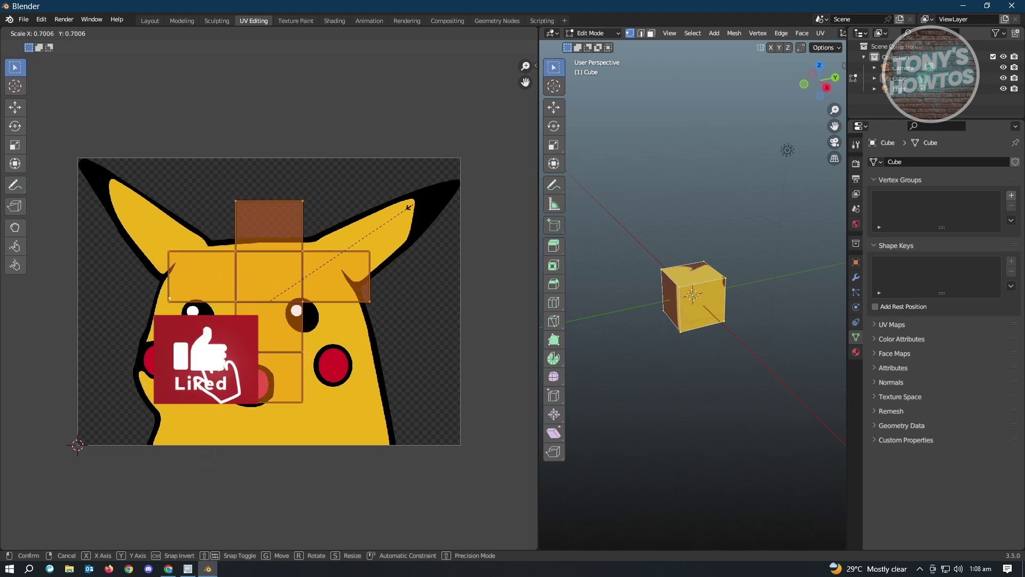
pyautogui.click(415, 208)
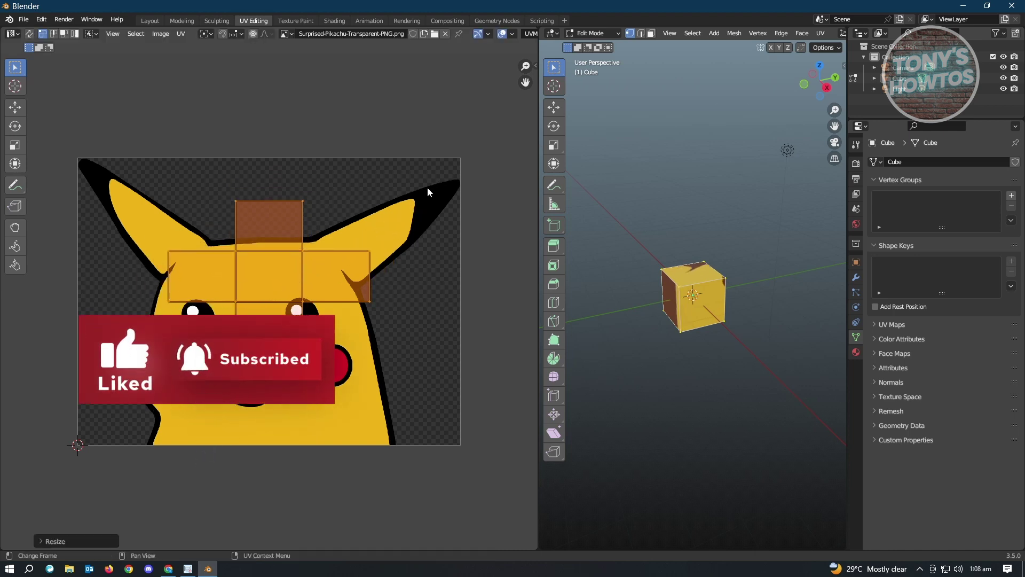
pyautogui.press('r')
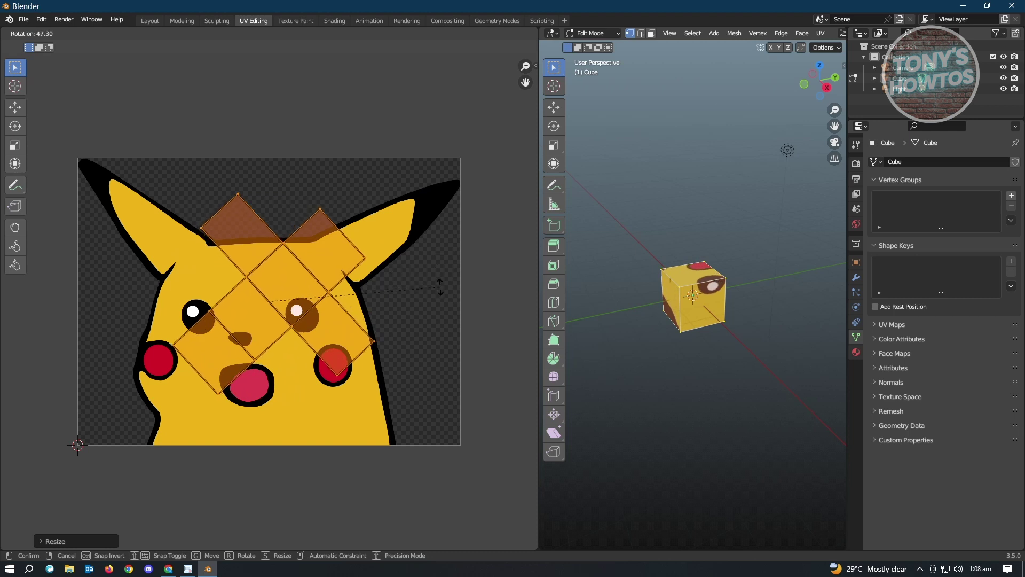
pyautogui.click(435, 229)
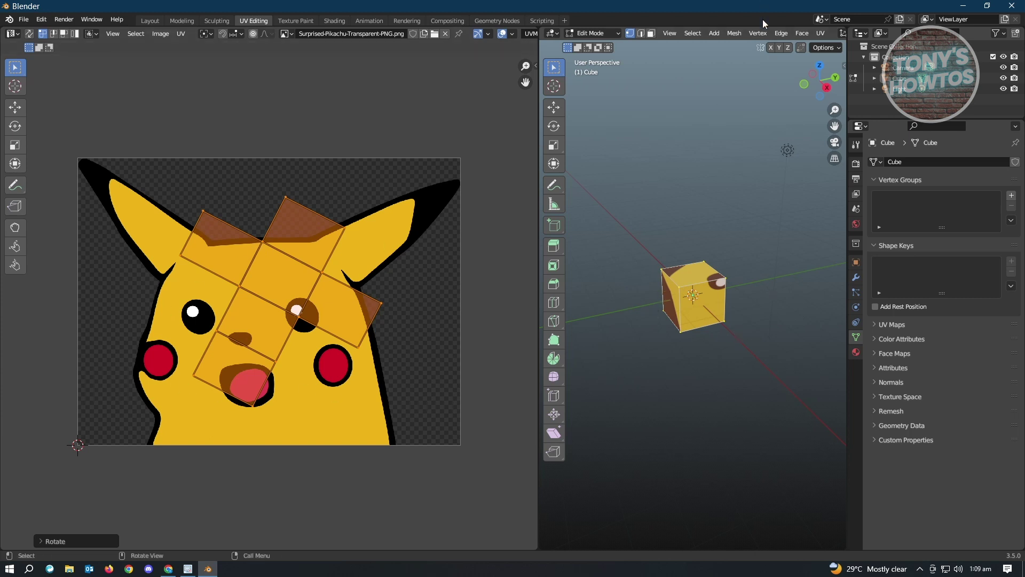
# Select the cube's whole mesh, unwrap it with Cube Projection and inspect the texture on its sides
pyautogui.click(743, 355)
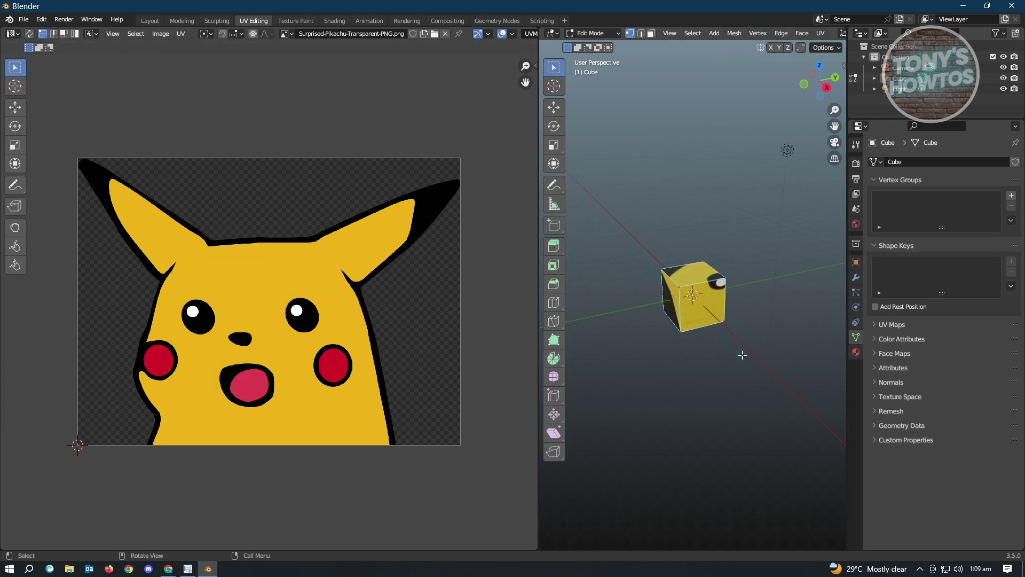
pyautogui.moveTo(617, 384); pyautogui.dragTo(771, 238)
pyautogui.moveTo(646, 431); pyautogui.dragTo(765, 357, button='middle')
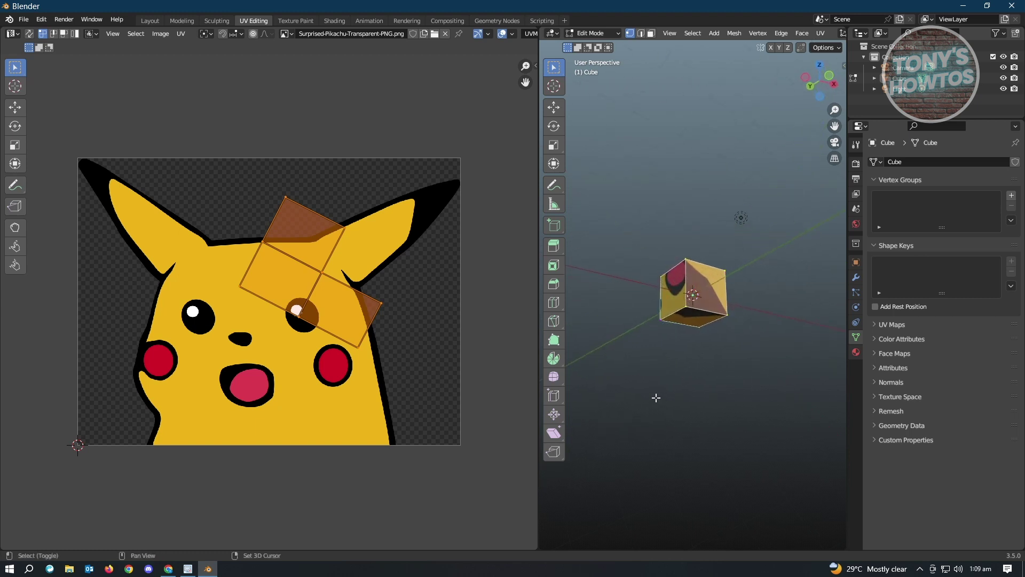
pyautogui.moveTo(620, 378); pyautogui.dragTo(783, 207)
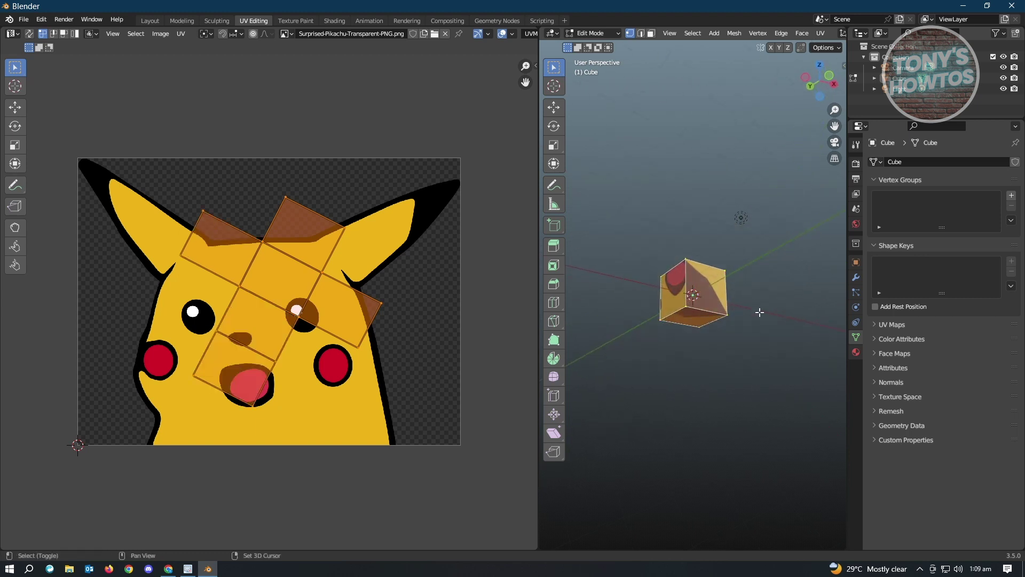
pyautogui.moveTo(790, 300); pyautogui.dragTo(724, 371, button='middle')
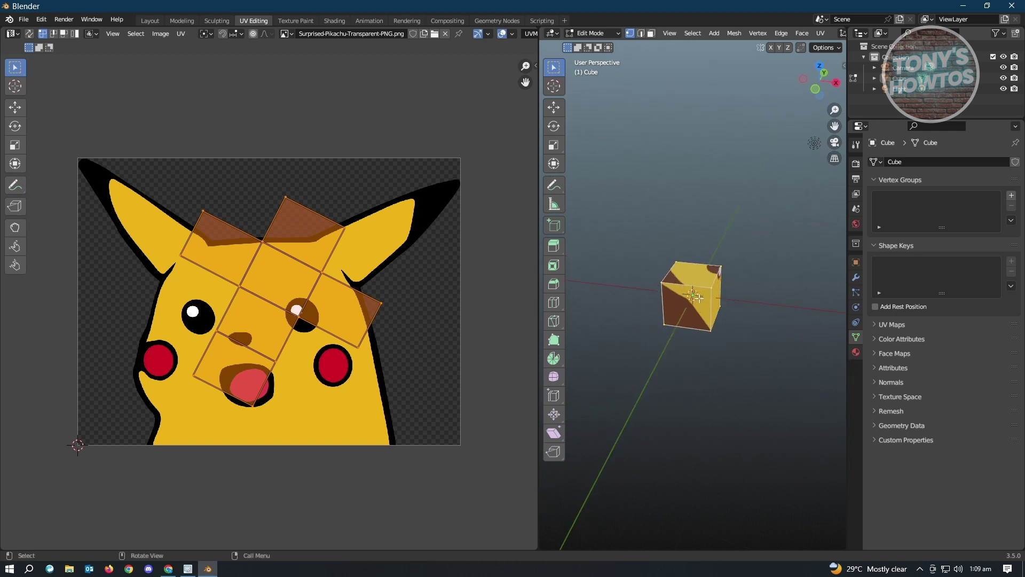
pyautogui.press('u')
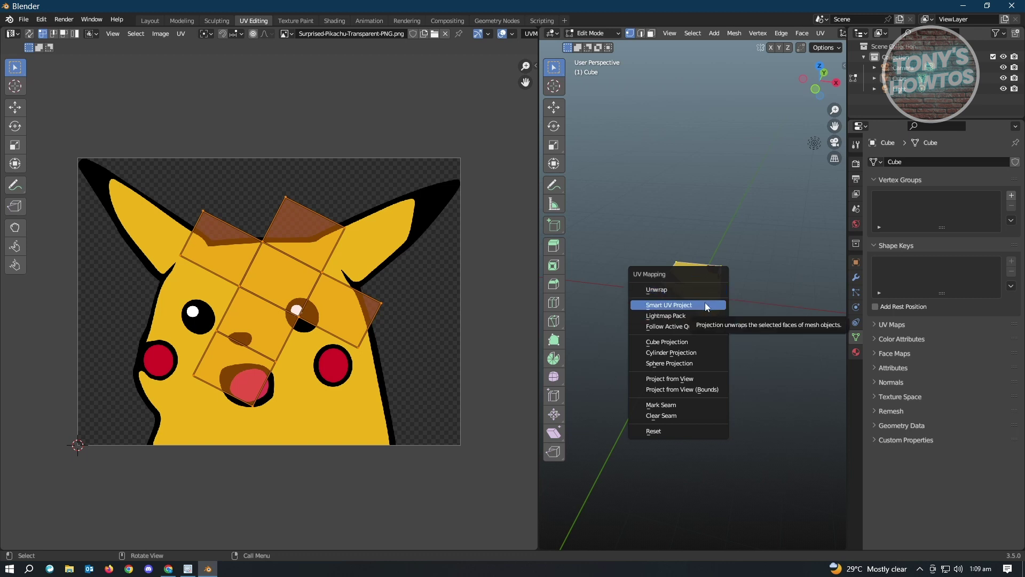
pyautogui.click(705, 344)
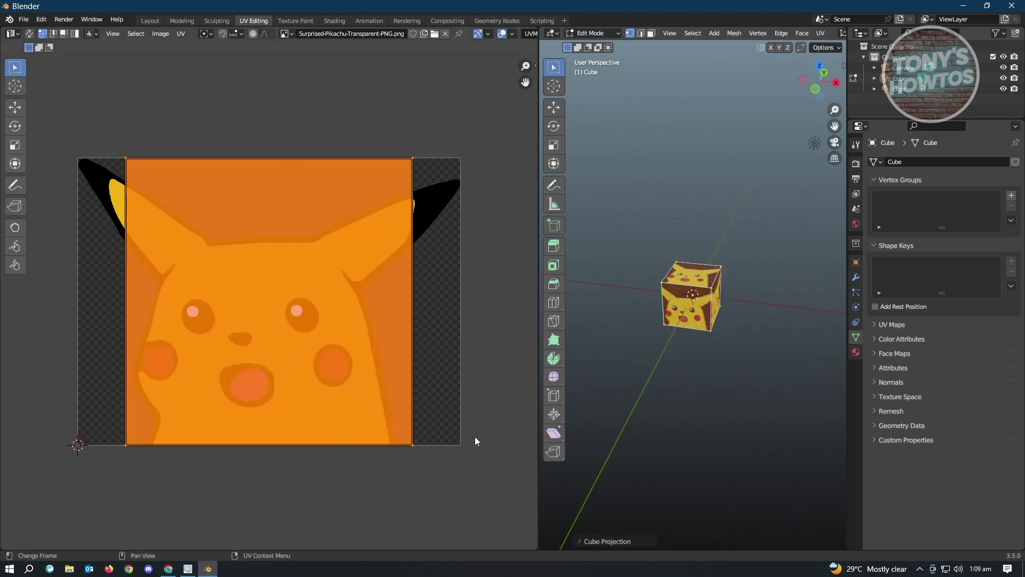
pyautogui.moveTo(758, 394); pyautogui.dragTo(671, 366, button='middle')
pyautogui.moveTo(726, 295); pyautogui.dragTo(351, 322, button='middle')
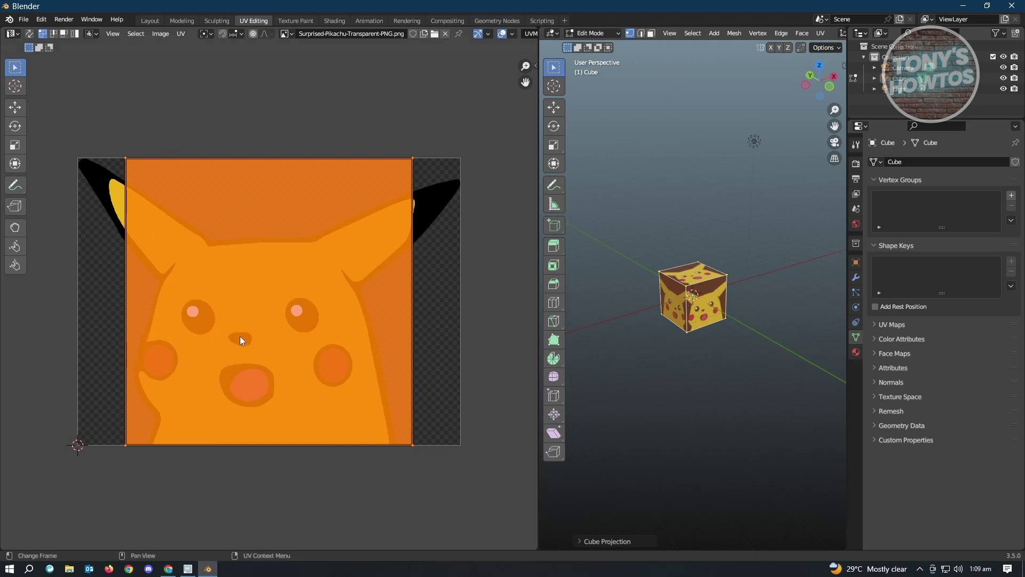
# Move the projected UV layout slightly to the right over the image and drop the full UV selection
pyautogui.press('g')
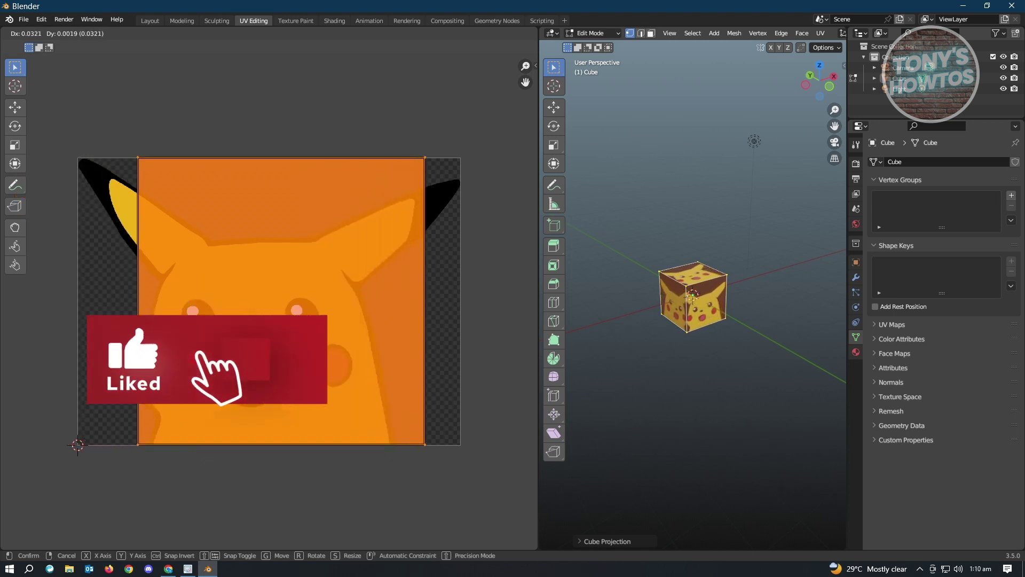
pyautogui.click(295, 348)
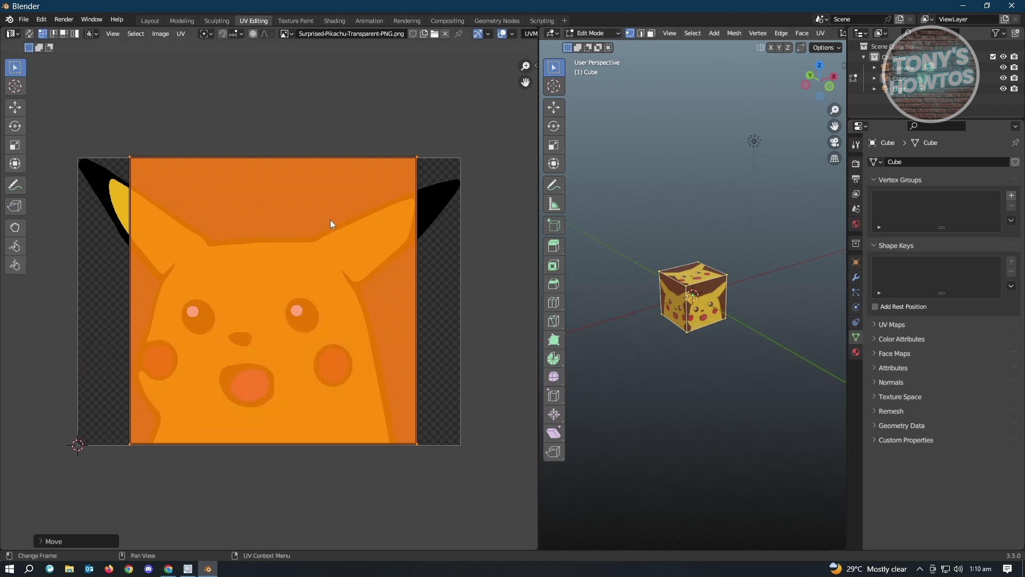
pyautogui.click(447, 206)
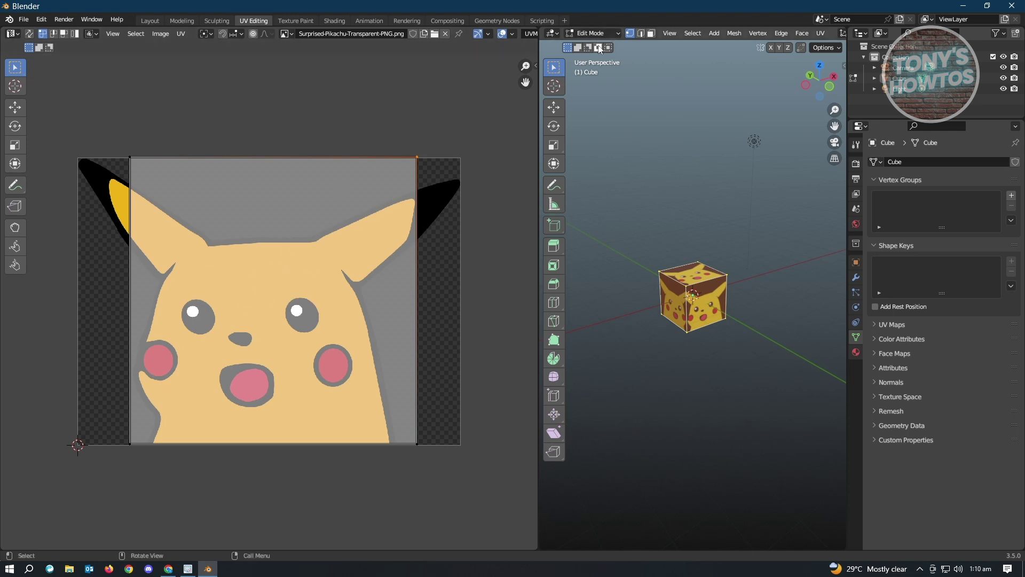
# Change the 3D viewport's mesh selection mode to faces, temporarily enlarging that area
pyautogui.moveTo(539, 149); pyautogui.dragTo(315, 149)
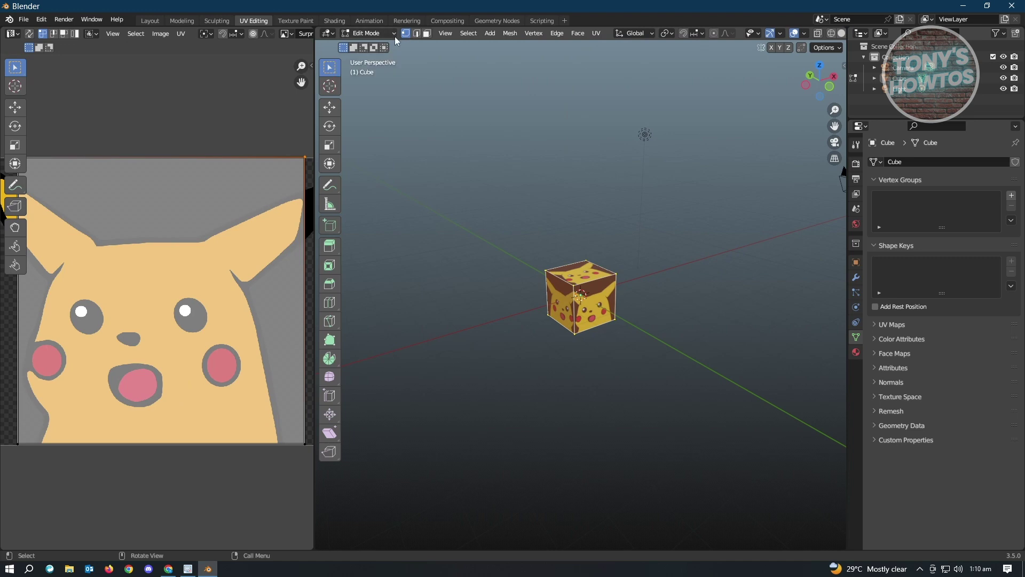
pyautogui.click(428, 33)
pyautogui.moveTo(315, 182); pyautogui.dragTo(547, 206)
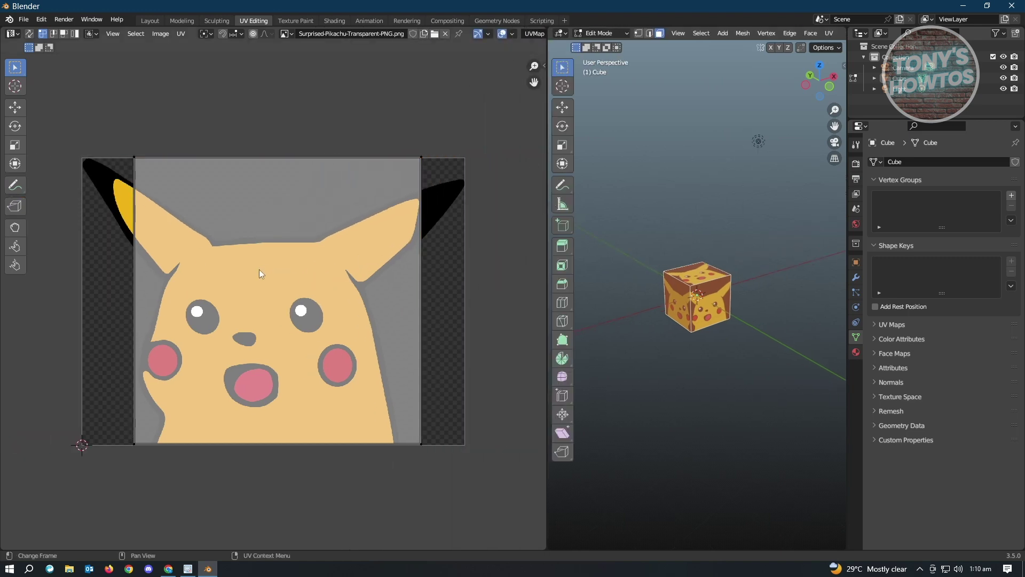
# Select one side face of the cube and move its UV square freehand upward, partly above the image
pyautogui.click(357, 318)
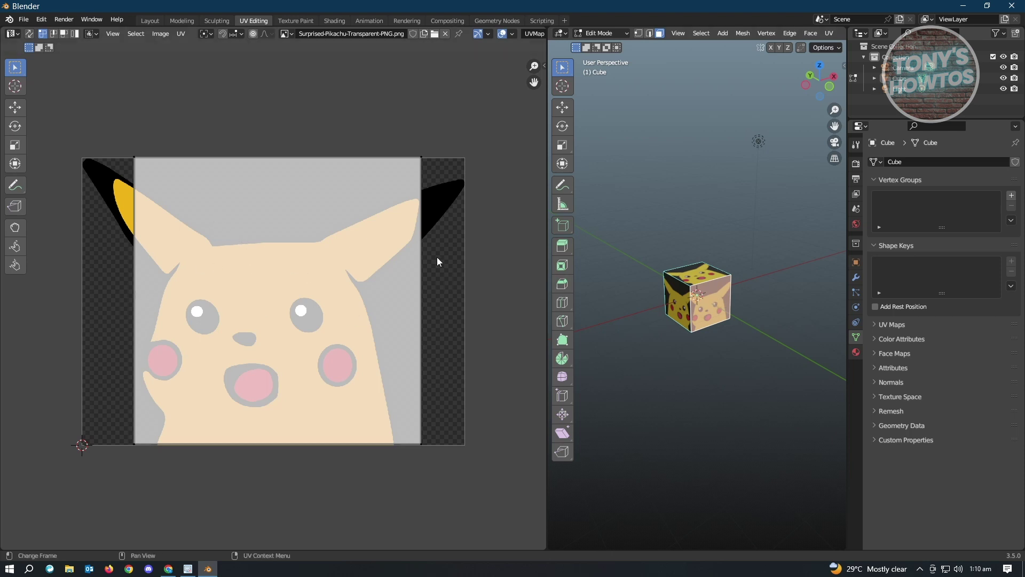
pyautogui.moveTo(96, 136); pyautogui.dragTo(473, 484)
pyautogui.press('g')
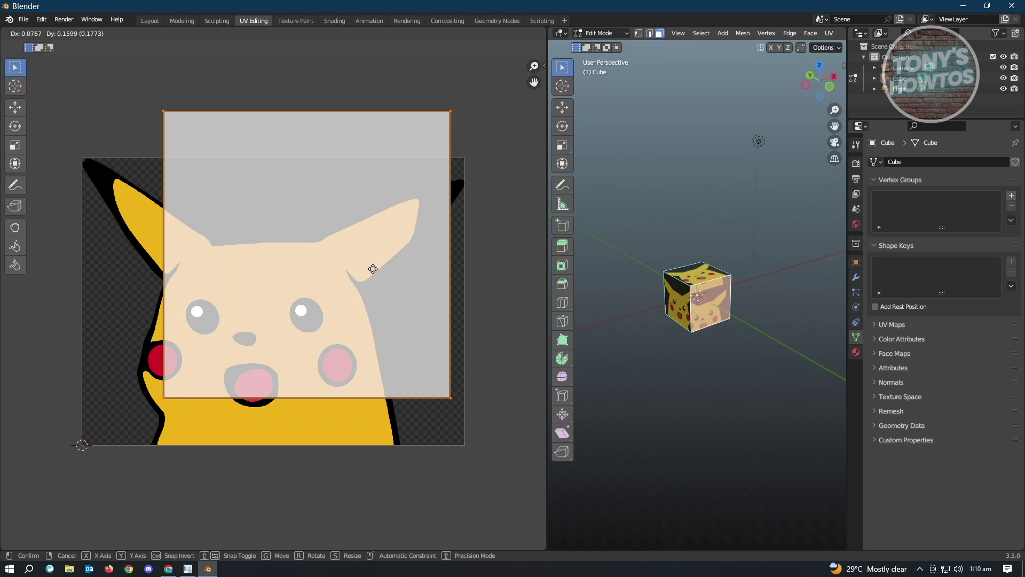
pyautogui.click(364, 220)
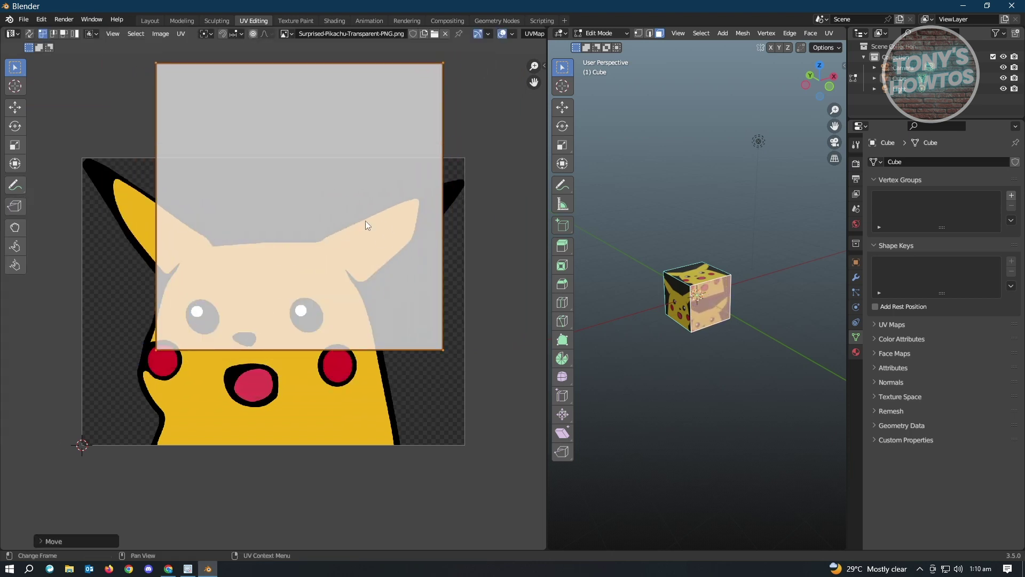
# Select the cube's top face, move its UV square freehand left and down over the image, and inspect the textured faces
pyautogui.moveTo(648, 240); pyautogui.dragTo(762, 288)
pyautogui.moveTo(790, 320); pyautogui.dragTo(749, 396, button='middle')
pyautogui.hotkey('ctrl', 'z')
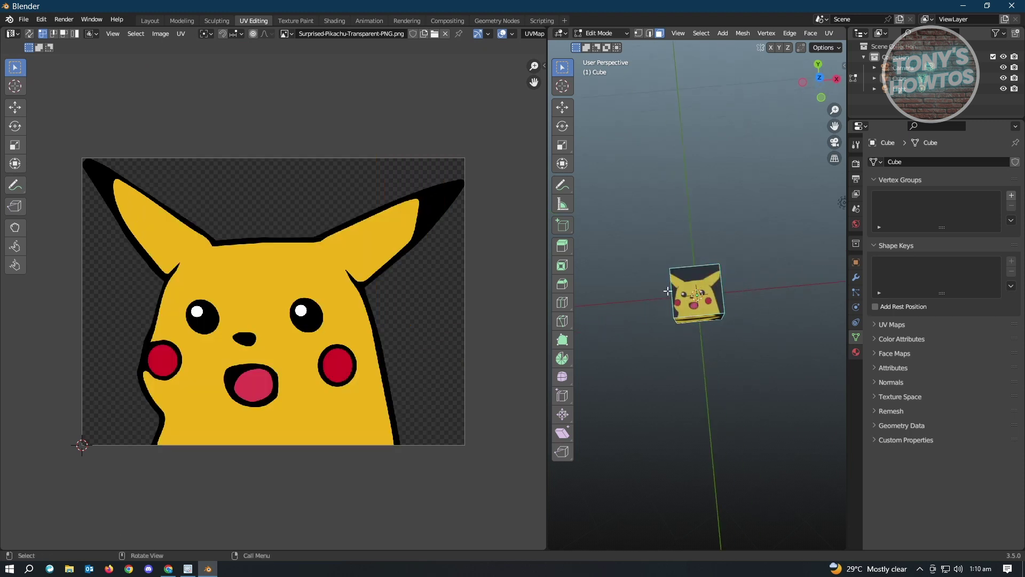
pyautogui.hotkey('ctrl', 'z')
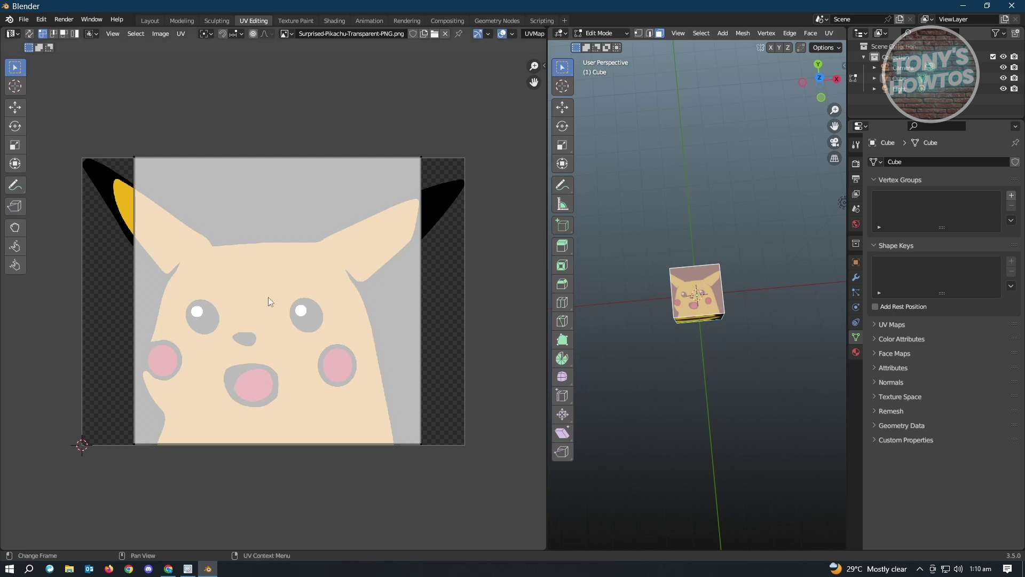
pyautogui.moveTo(99, 126); pyautogui.dragTo(486, 485)
pyautogui.press('g')
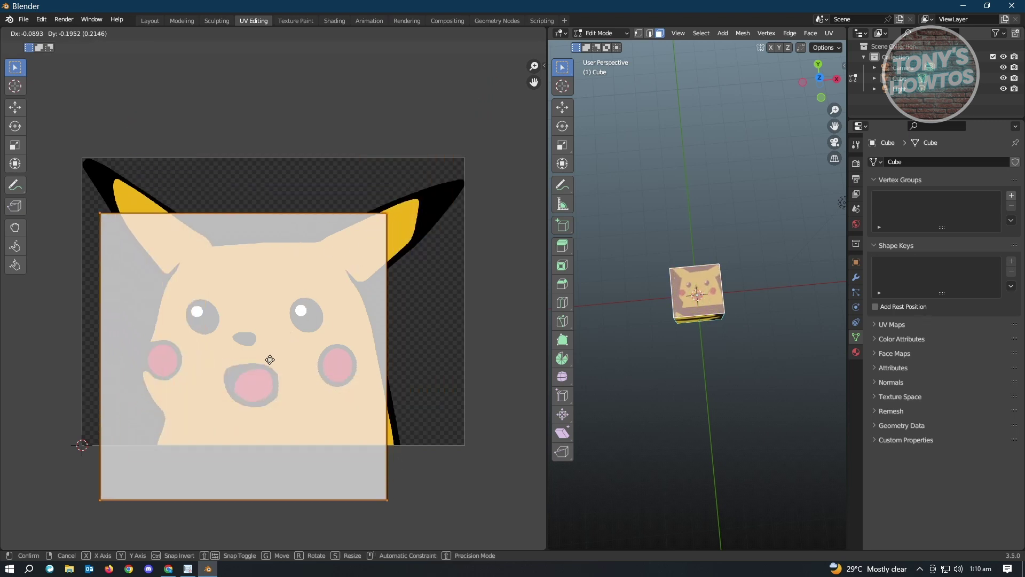
pyautogui.click(241, 335)
pyautogui.moveTo(670, 389); pyautogui.dragTo(673, 346, button='middle')
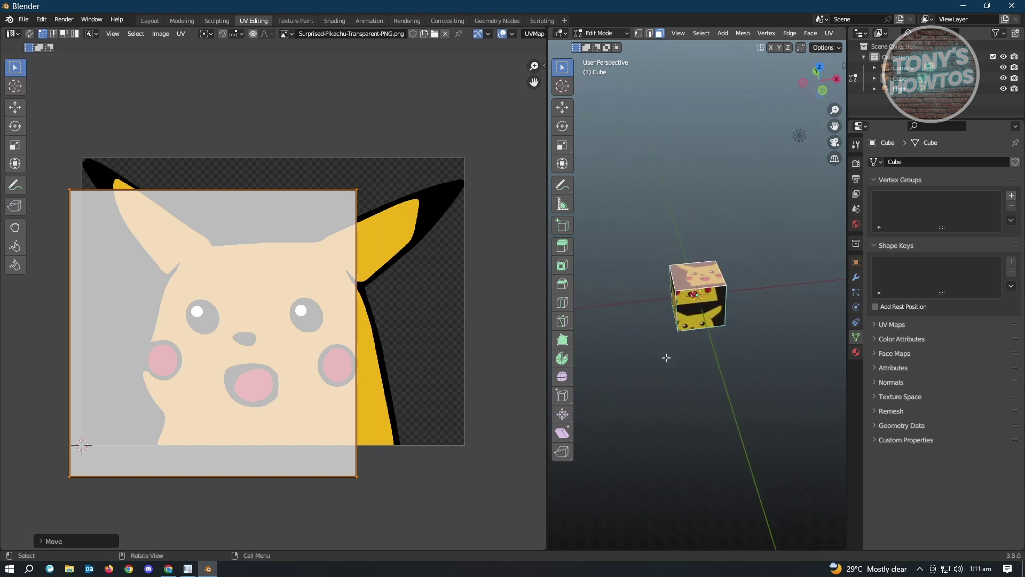
pyautogui.moveTo(650, 390); pyautogui.dragTo(714, 380, button='middle')
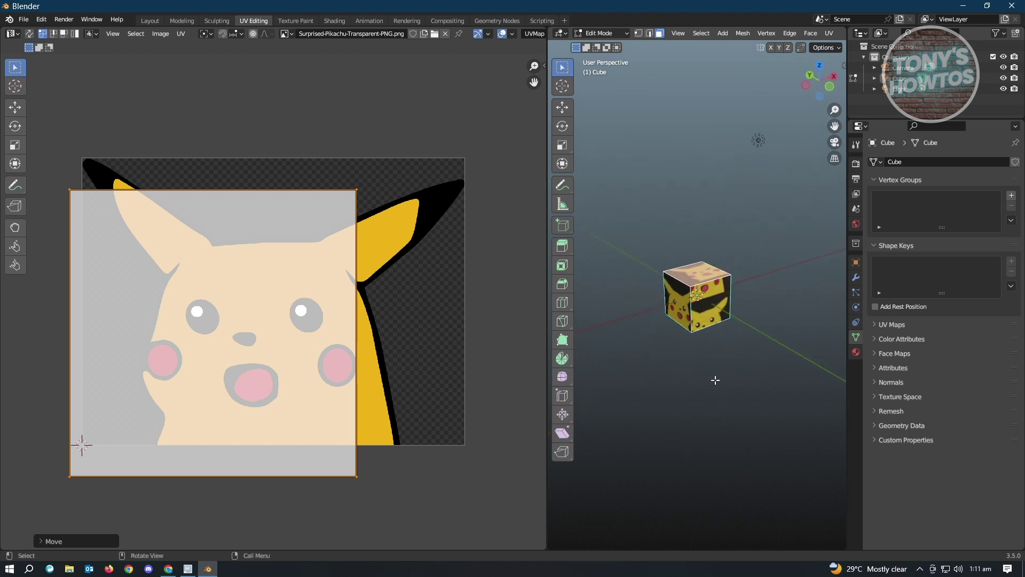
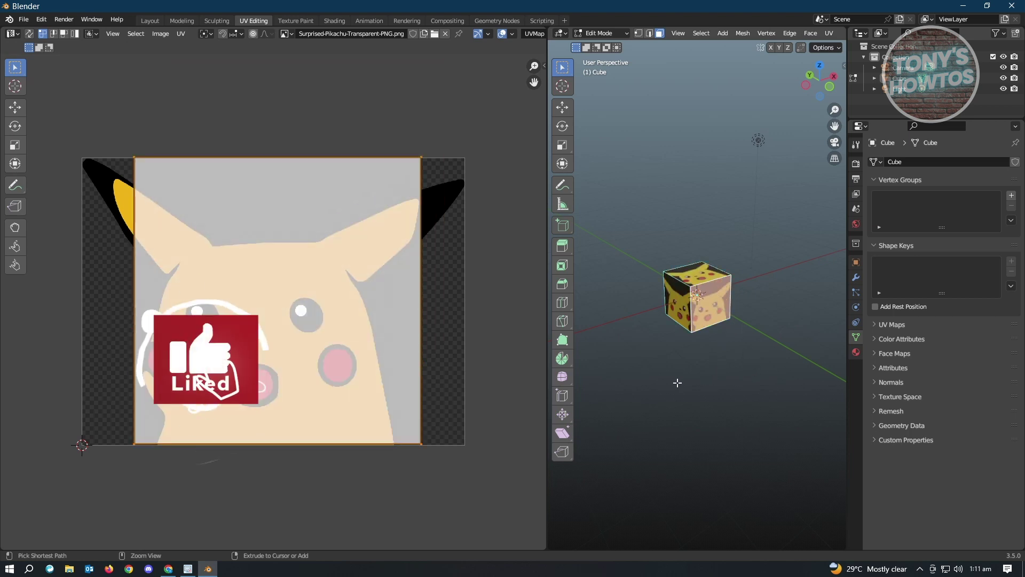
# Select the cube's whole mesh and unwrap it with Smart UV Project, keeping the 66° angle limit and 0.000 island margin
pyautogui.moveTo(604, 291); pyautogui.dragTo(711, 403)
pyautogui.moveTo(648, 412); pyautogui.dragTo(670, 470, button='middle')
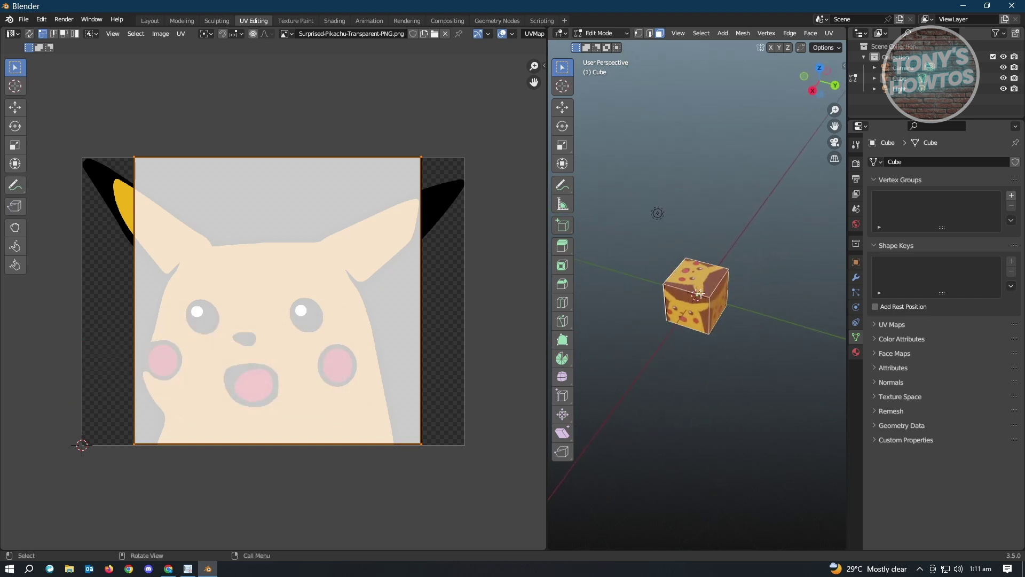
pyautogui.press('u')
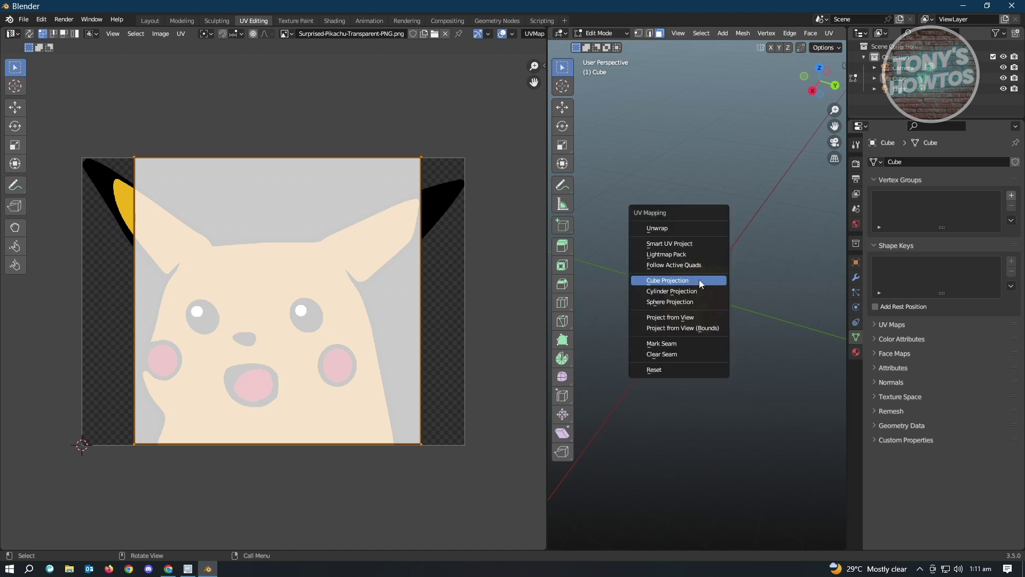
pyautogui.click(691, 244)
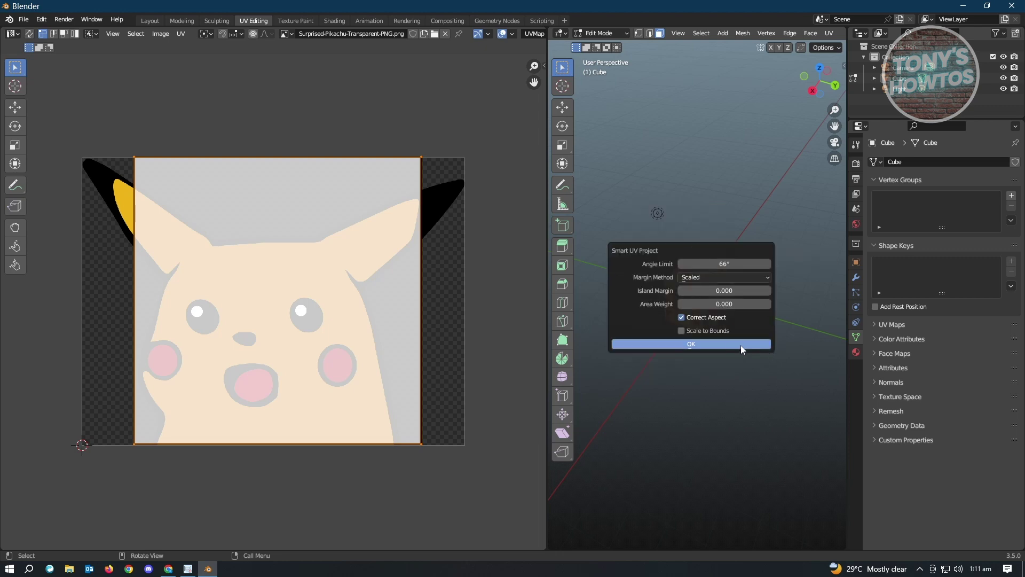
pyautogui.click(688, 345)
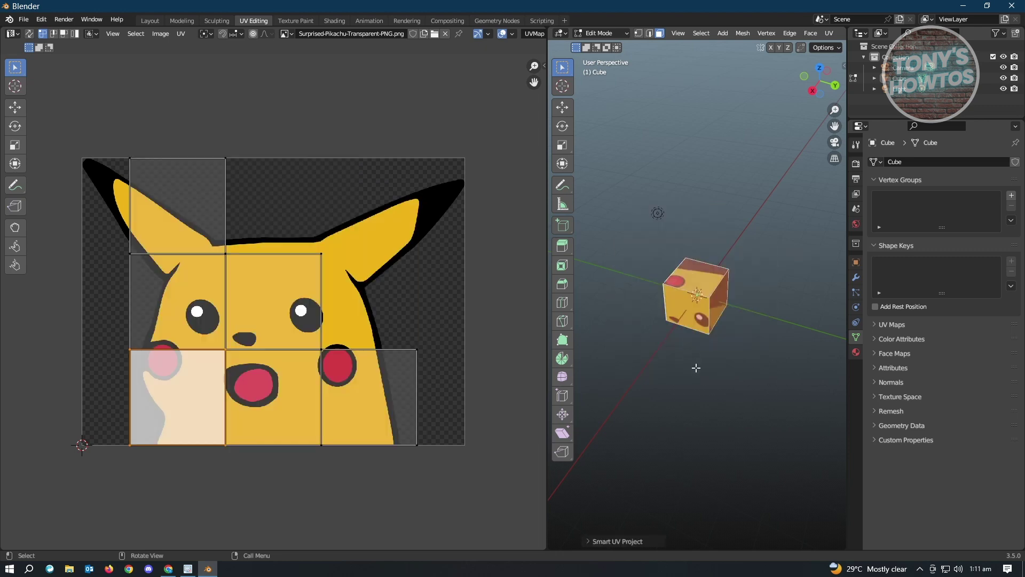
pyautogui.moveTo(671, 411); pyautogui.dragTo(731, 393, button='middle')
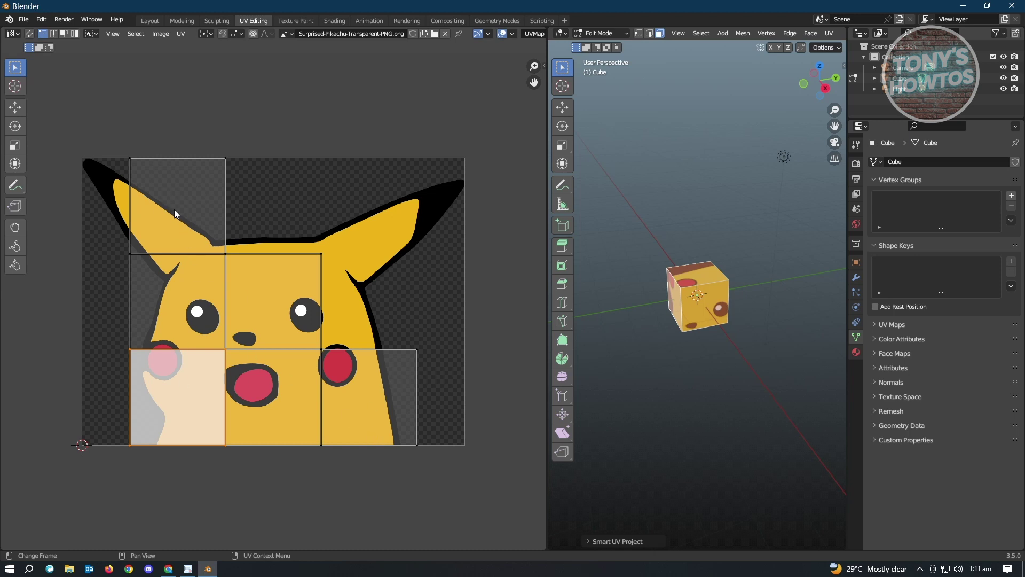
# In UV face selection mode, move the uppermost UV square onto Pikachu's right-hand ear and the square covering the nose up over the forehead
pyautogui.hotkey('alt', 'a')
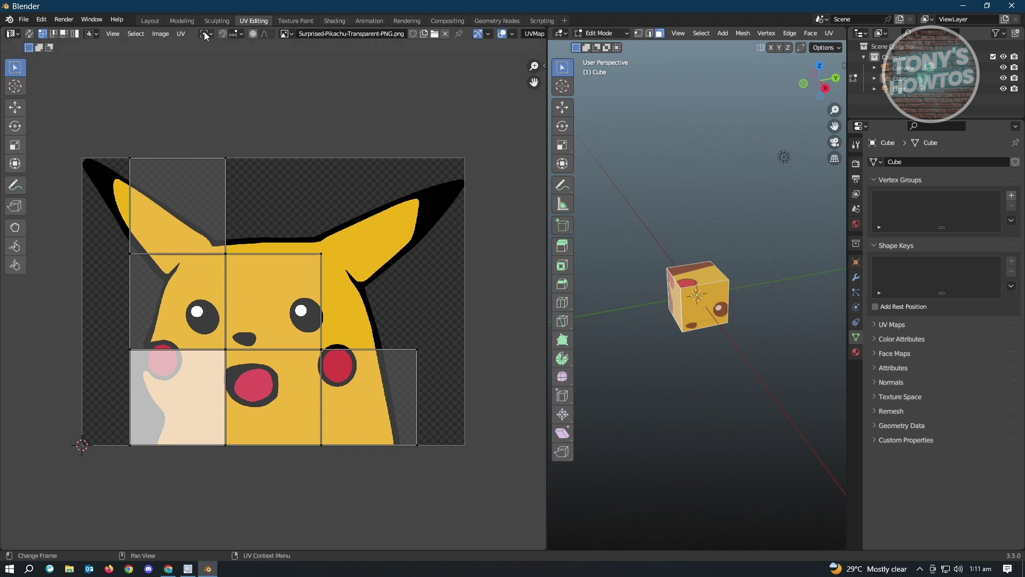
pyautogui.click(64, 34)
pyautogui.click(212, 206)
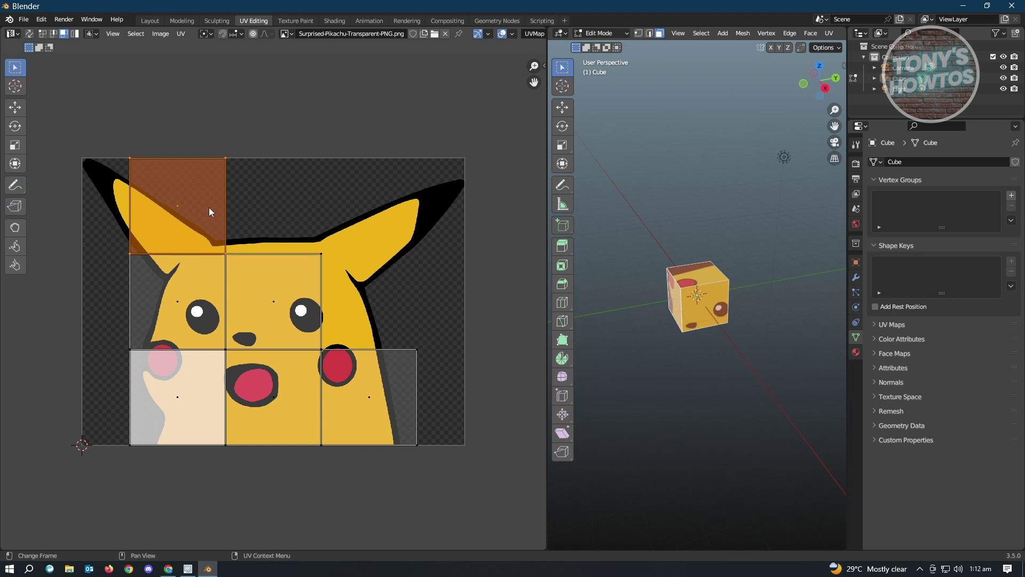
pyautogui.press('g')
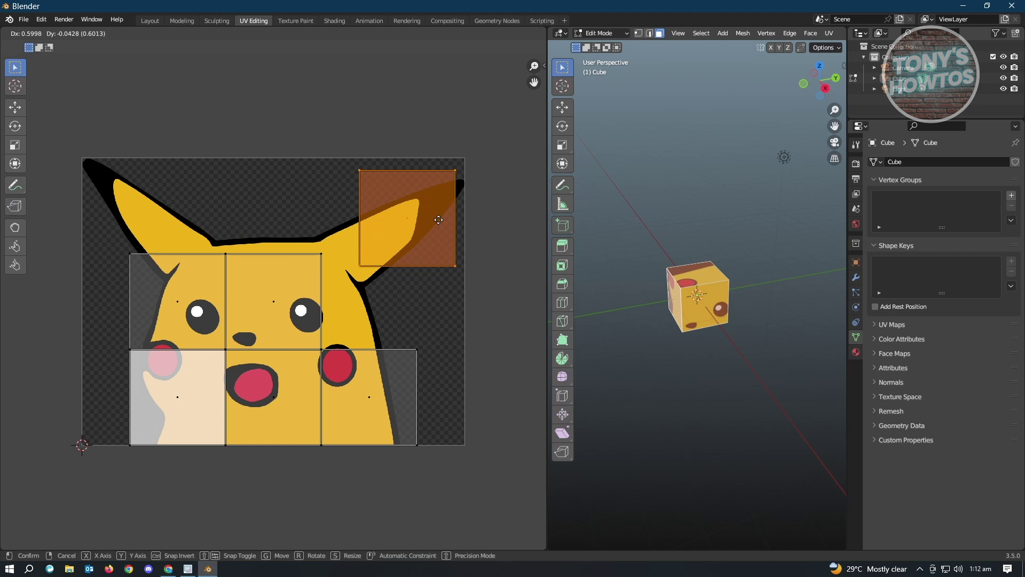
pyautogui.click(433, 221)
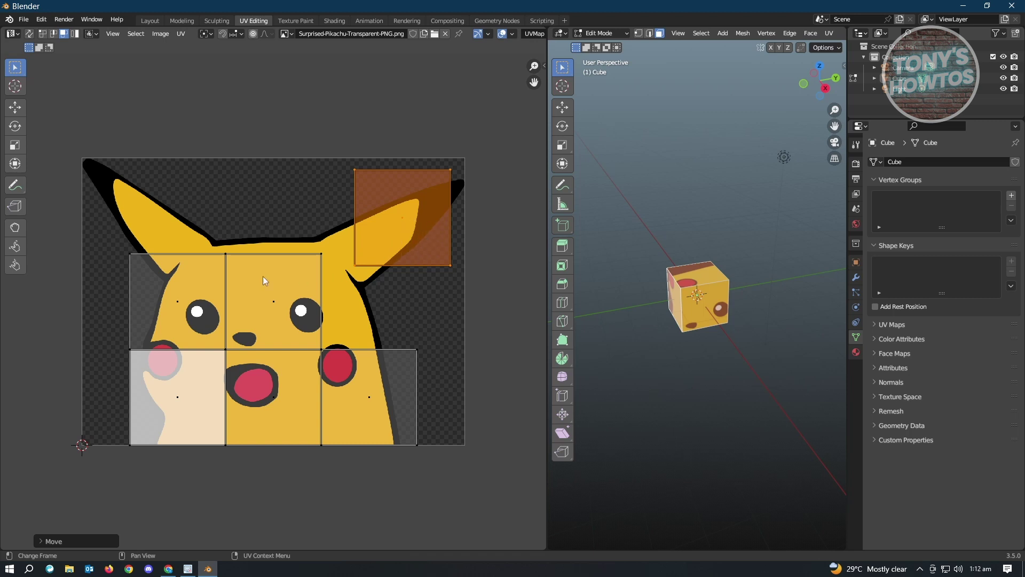
pyautogui.click(277, 295)
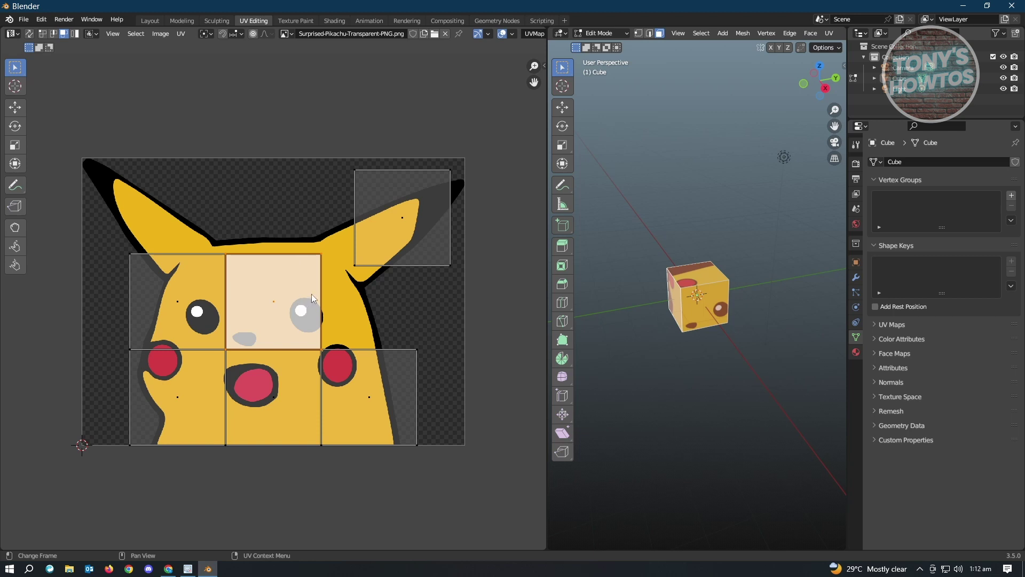
pyautogui.moveTo(281, 284); pyautogui.dragTo(291, 216)
# Scale the UV square on the right-hand ear to about 0.6, rotate it slightly freehand, and check the texture on the cube
pyautogui.click(431, 238)
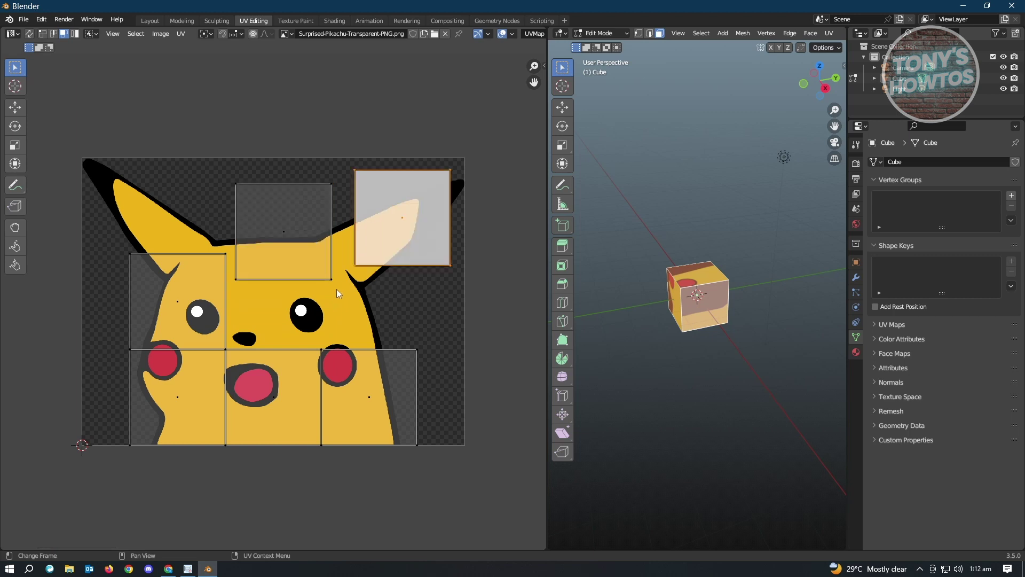
pyautogui.press('s')
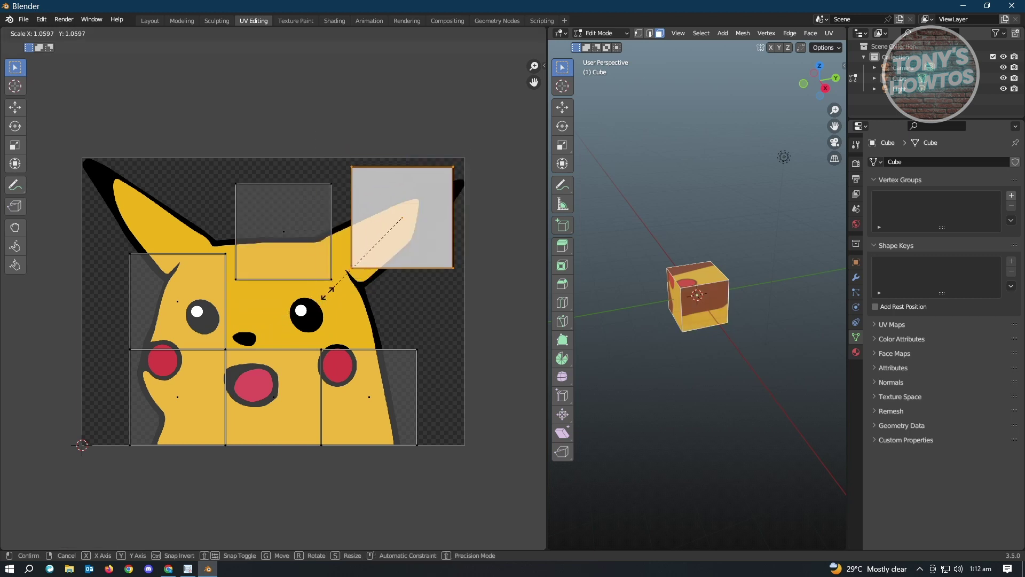
pyautogui.click(415, 244)
pyautogui.press('r')
pyautogui.click(353, 143)
pyautogui.moveTo(740, 343)
pyautogui.mouseDown(button='middle')
pyautogui.moveTo(652, 359)
pyautogui.moveTo(736, 376)
pyautogui.moveTo(652, 373)
pyautogui.moveTo(726, 373)
pyautogui.moveTo(766, 339)
pyautogui.moveTo(726, 397)
pyautogui.moveTo(614, 395)
pyautogui.moveTo(772, 347)
pyautogui.moveTo(737, 354)
pyautogui.mouseUp(button='middle')
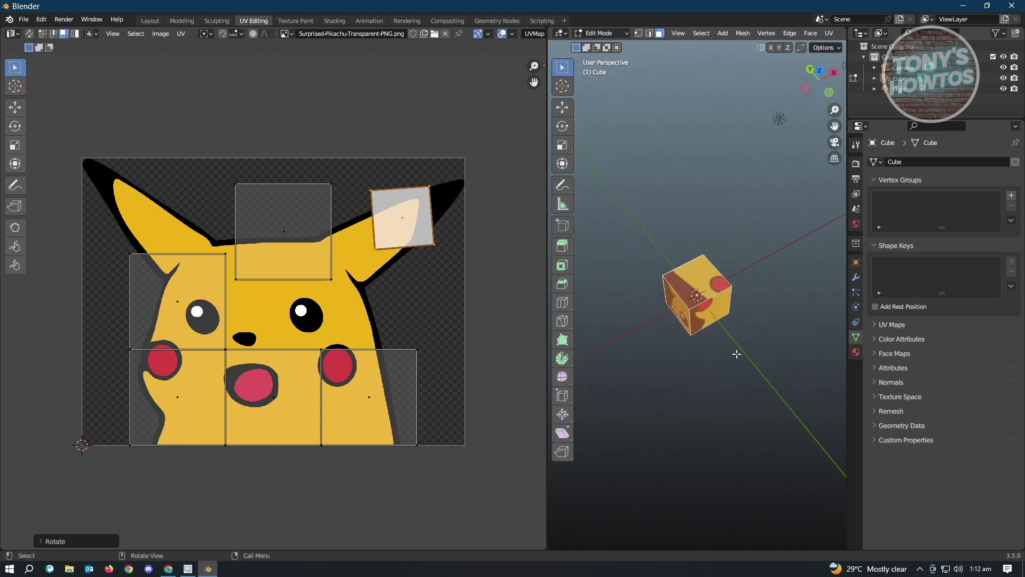